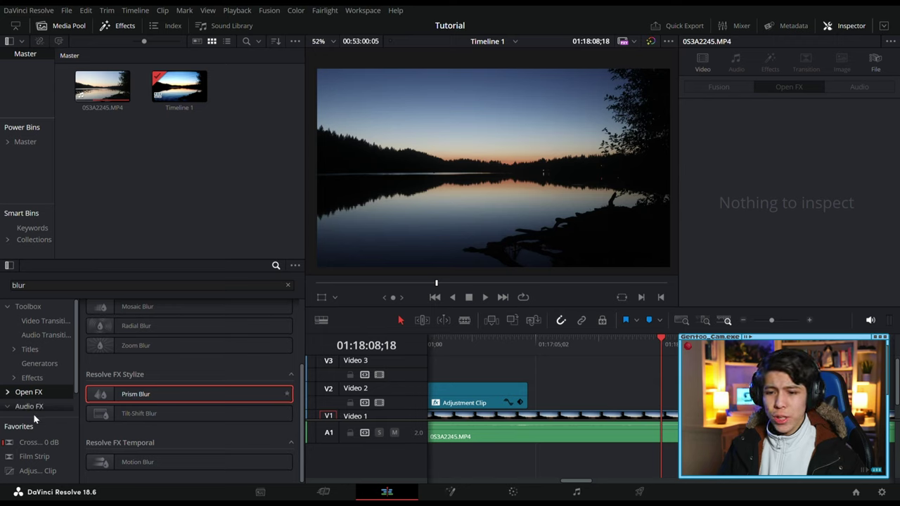
Step: Search the effects for "adju" and place an Adjustment Clip on the Video 2 track at the playhead, leaving it selected
{"action": "left_click_drag", "start_coordinate": [35, 285], "coordinate": [2, 271]}
{"action": "type", "text": "adju"}
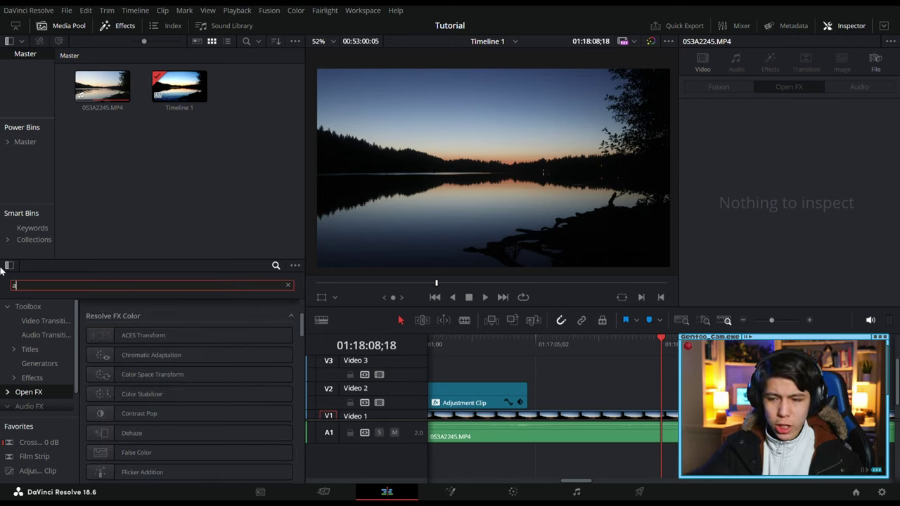
{"action": "left_click", "coordinate": [40, 302]}
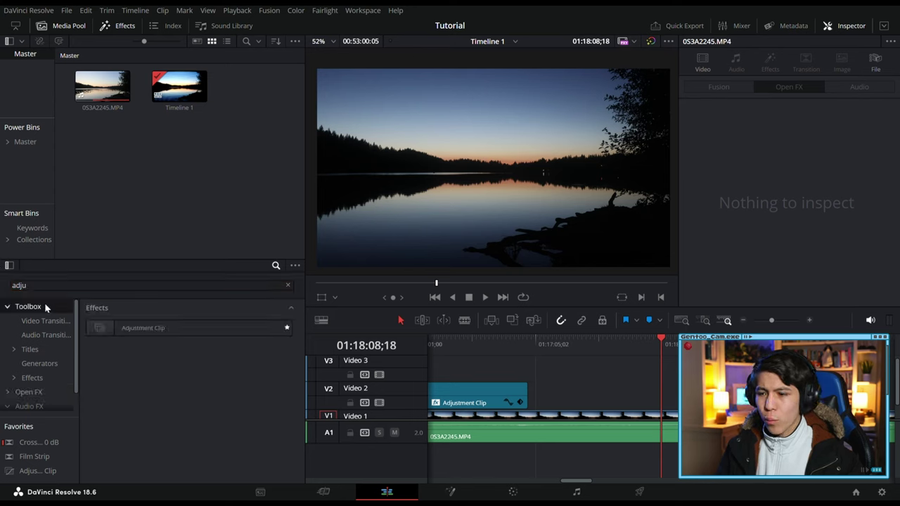
{"action": "left_click_drag", "start_coordinate": [165, 332], "coordinate": [667, 400]}
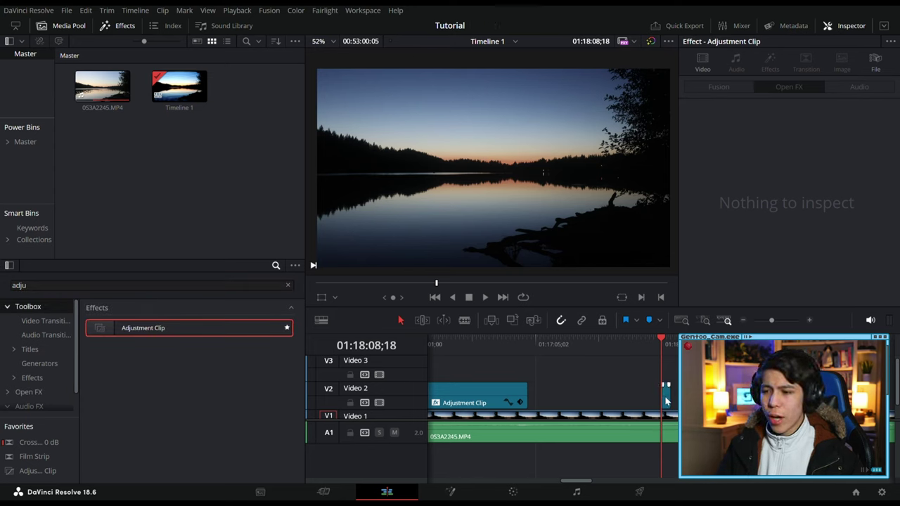
{"action": "left_click", "coordinate": [666, 400]}
{"action": "mouse_move", "coordinate": [679, 402]}
{"action": "left_mouse_down"}
{"action": "mouse_move", "coordinate": [655, 401]}
{"action": "mouse_move", "coordinate": [667, 404]}
{"action": "left_mouse_up"}
{"action": "left_click", "coordinate": [671, 417]}
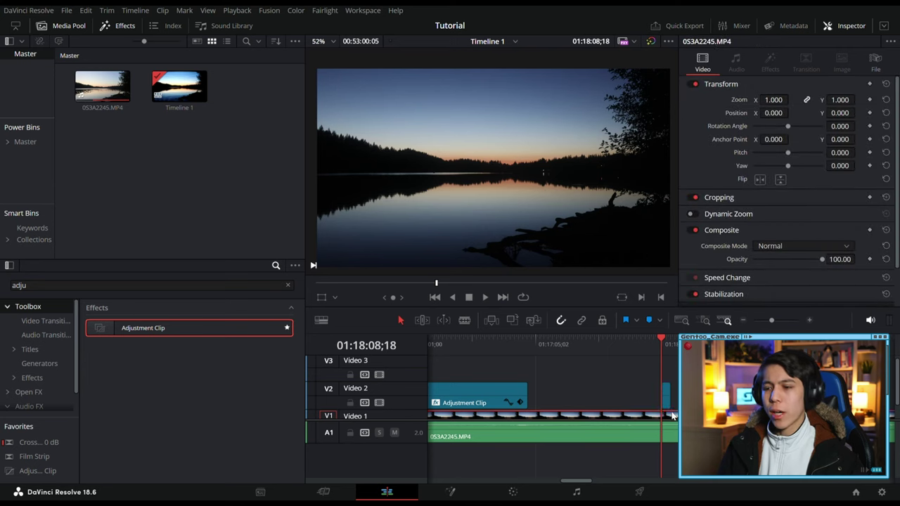
{"action": "left_click", "coordinate": [666, 380]}
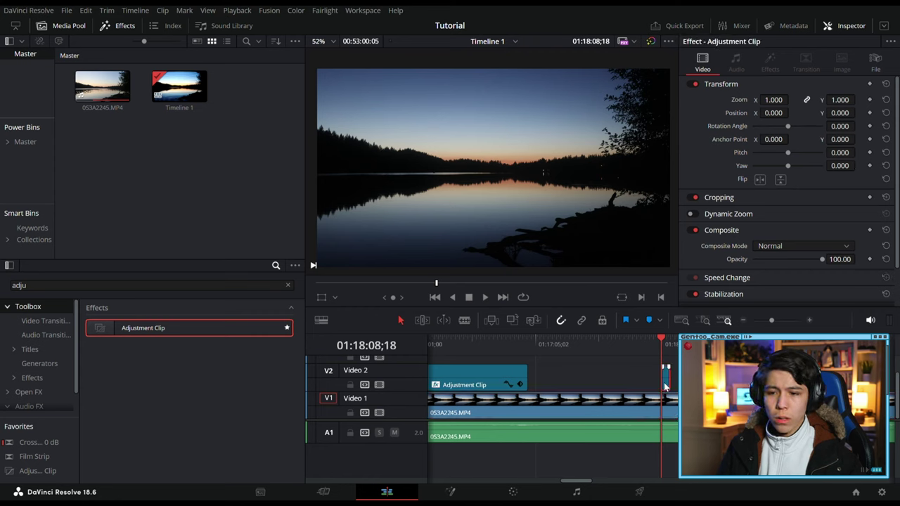
Step: Search the Open FX effects for "blur", apply Prism Blur to the new adjustment clip and inspect the tree's edges up close
{"action": "left_click", "coordinate": [89, 285]}
{"action": "type", "text": "b"}
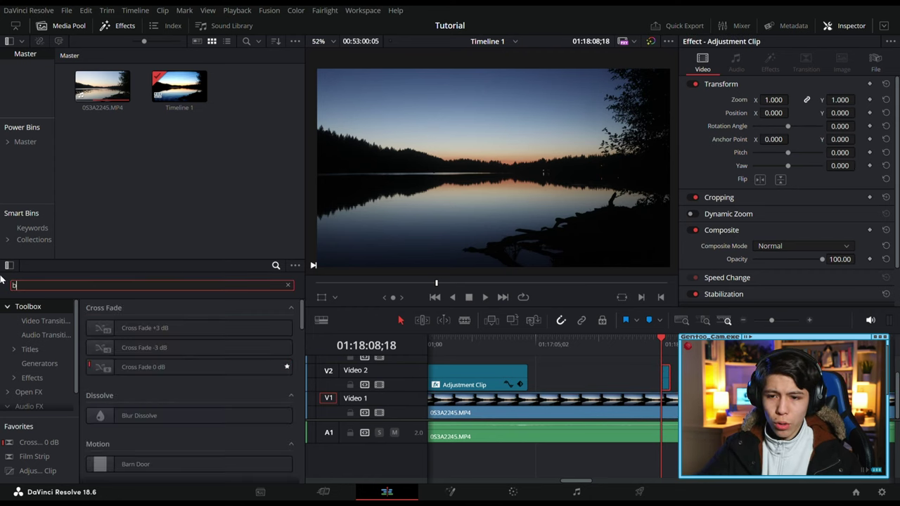
{"action": "type", "text": "lur"}
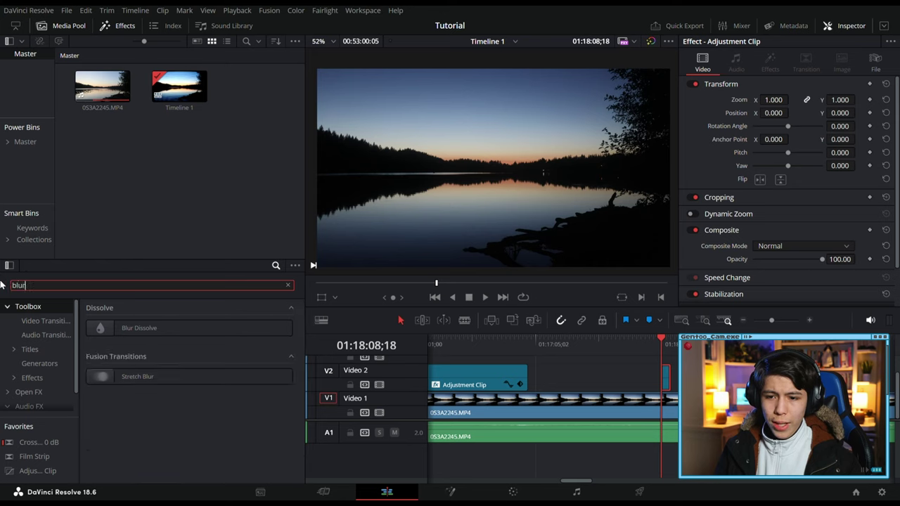
{"action": "scroll", "coordinate": [33, 352], "scroll_direction": "down", "scroll_amount": 1}
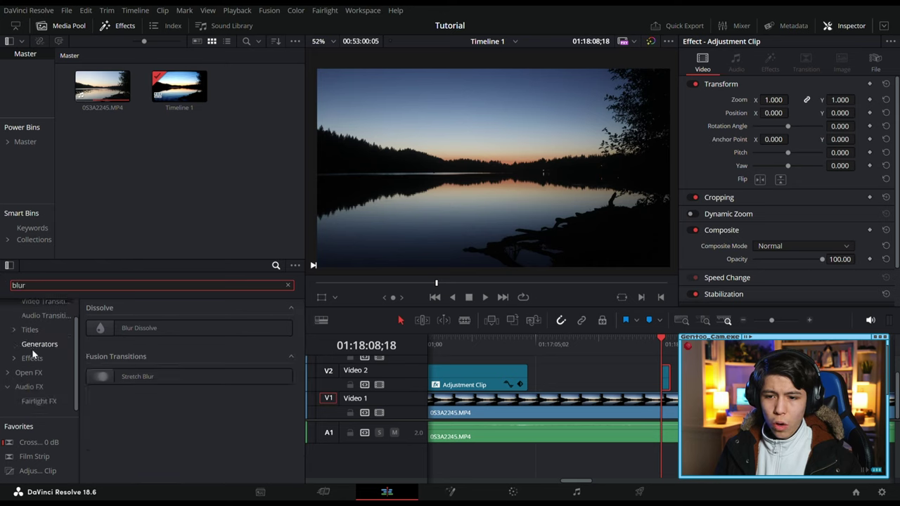
{"action": "scroll", "coordinate": [33, 354], "scroll_direction": "up", "scroll_amount": 1}
{"action": "left_click", "coordinate": [28, 387]}
{"action": "scroll", "coordinate": [154, 384], "scroll_direction": "down", "scroll_amount": 3}
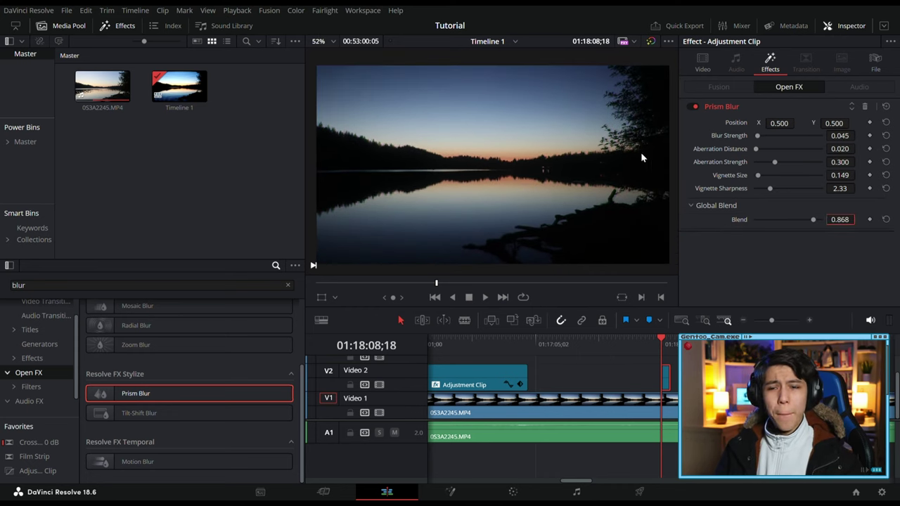
{"action": "scroll", "coordinate": [641, 152], "scroll_direction": "up", "scroll_amount": 6}
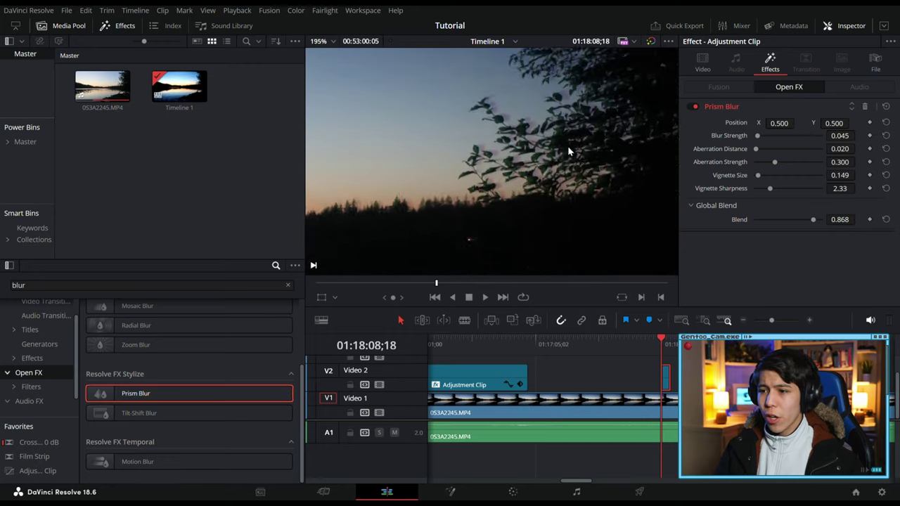
{"action": "scroll", "coordinate": [568, 145], "scroll_direction": "down", "scroll_amount": 6}
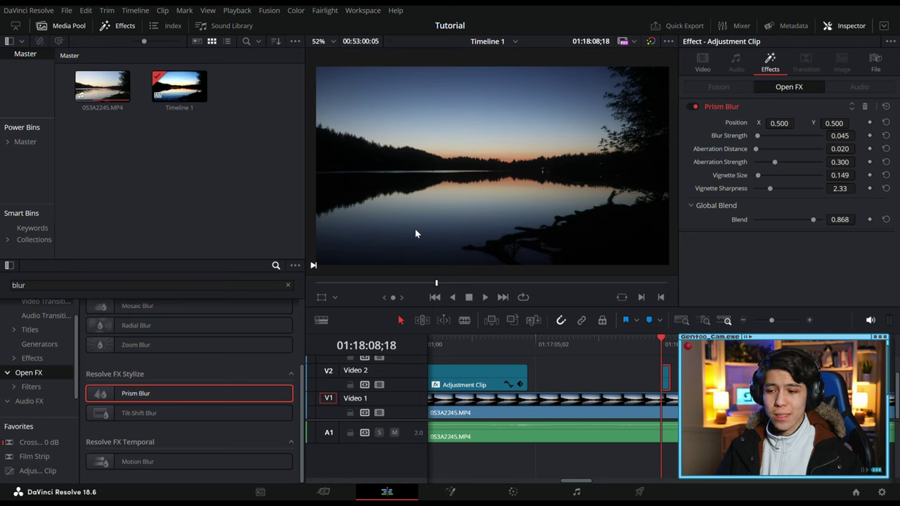
Step: Search the effects for "ligh" and apply Light Rays to the new adjustment clip
{"action": "scroll", "coordinate": [271, 366], "scroll_direction": "up", "scroll_amount": 2}
{"action": "scroll", "coordinate": [270, 367], "scroll_direction": "up", "scroll_amount": 1}
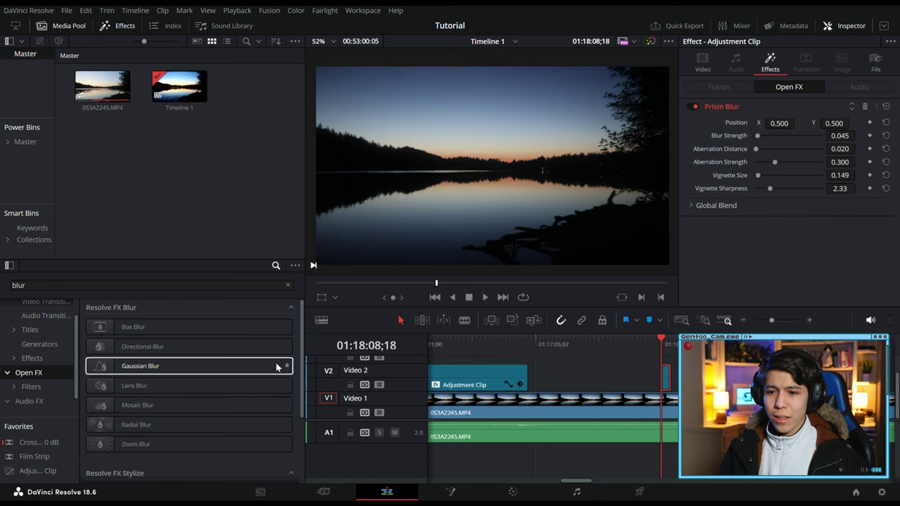
{"action": "left_click_drag", "start_coordinate": [49, 284], "coordinate": [2, 274]}
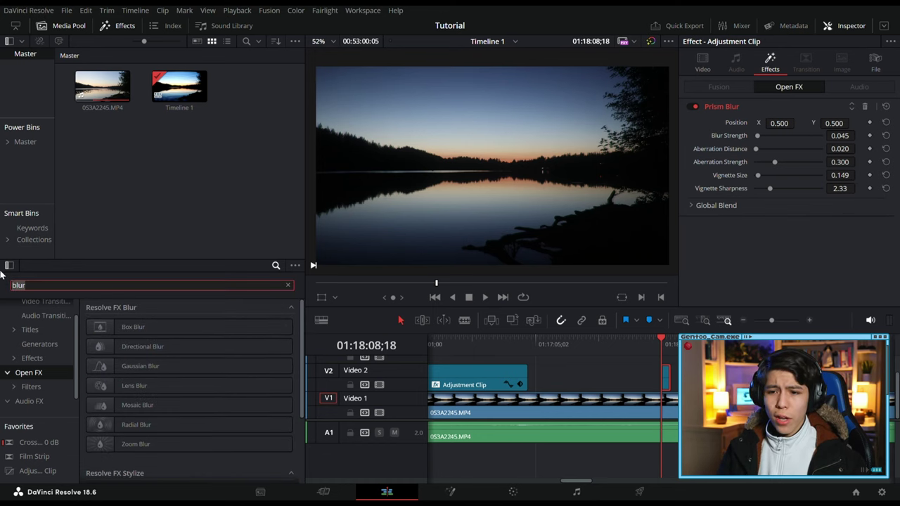
{"action": "type", "text": "ligh"}
{"action": "left_click_drag", "start_coordinate": [130, 327], "coordinate": [659, 380]}
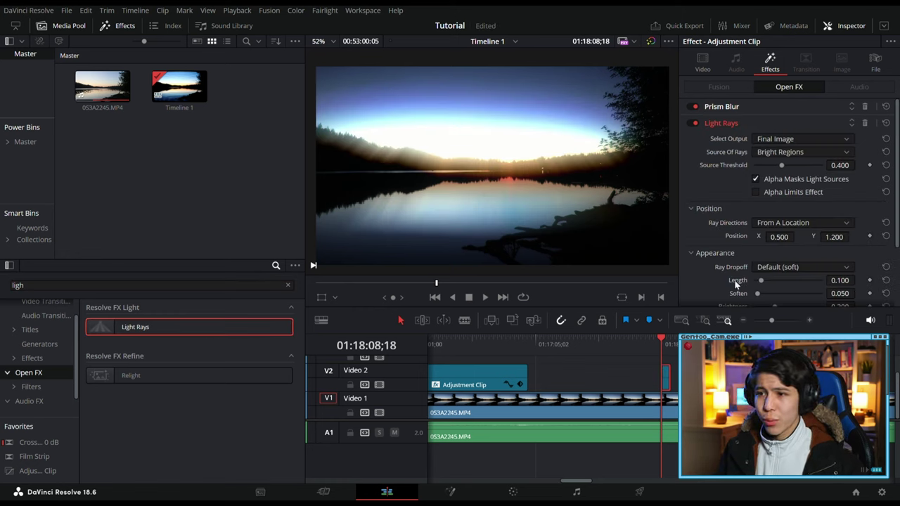
Step: Set the Light Rays source threshold to 0.147, length to 0.010 and soften to 0.101
{"action": "left_click", "coordinate": [849, 166]}
{"action": "type", "text": "0.14"}
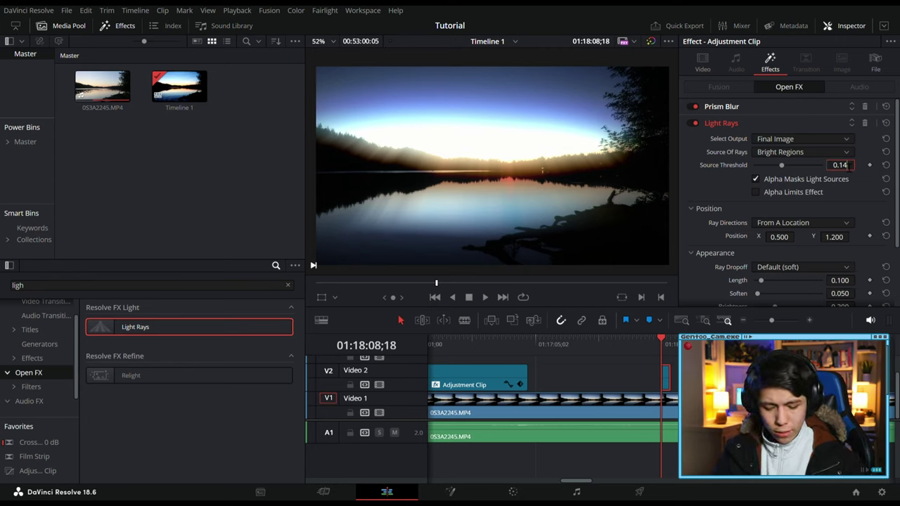
{"action": "type", "text": "7"}
{"action": "double_click", "coordinate": [849, 279]}
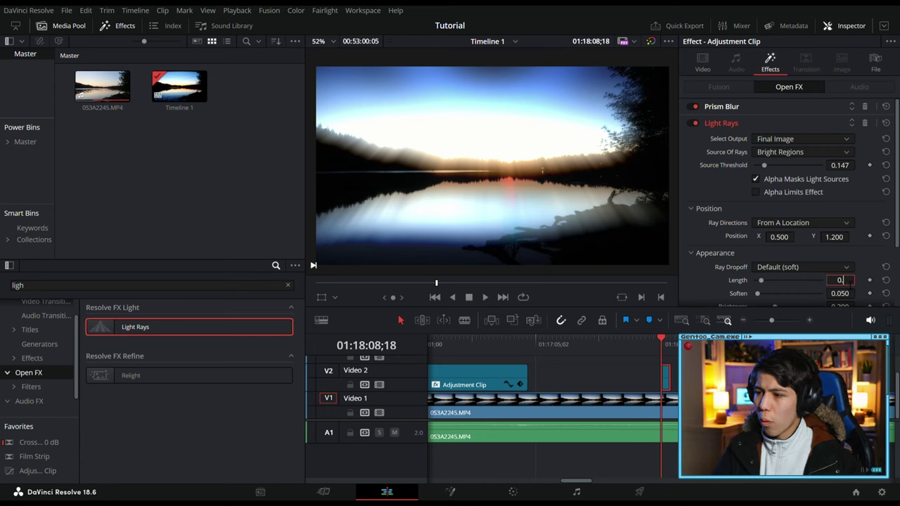
{"action": "key", "text": "Return"}
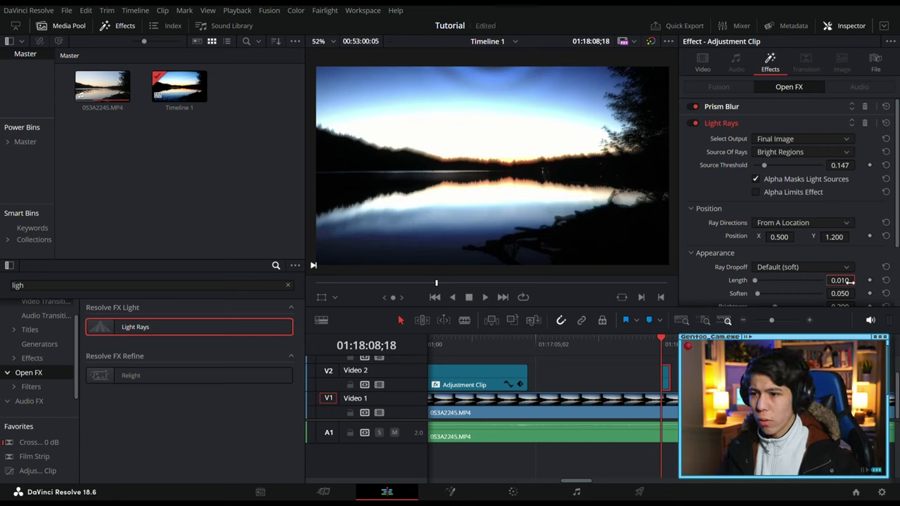
{"action": "left_click", "coordinate": [849, 294]}
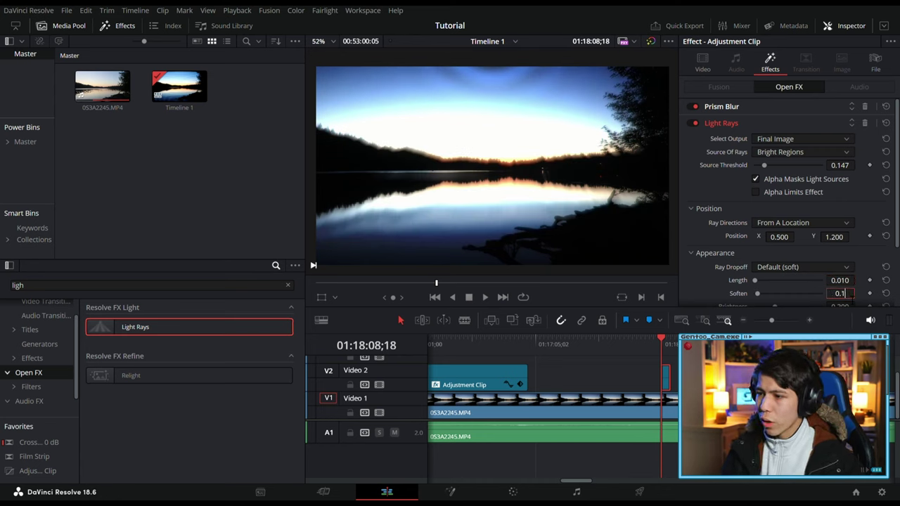
{"action": "key", "text": "Return"}
Step: Set the Light Rays brightness to 0.178 and the bright region recovery to 0.767
{"action": "scroll", "coordinate": [847, 295], "scroll_direction": "down", "scroll_amount": 2}
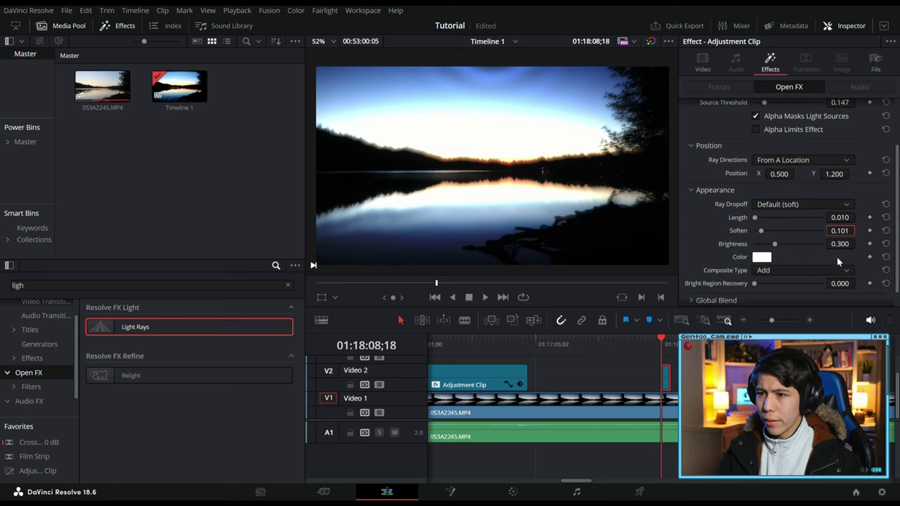
{"action": "left_click", "coordinate": [840, 245]}
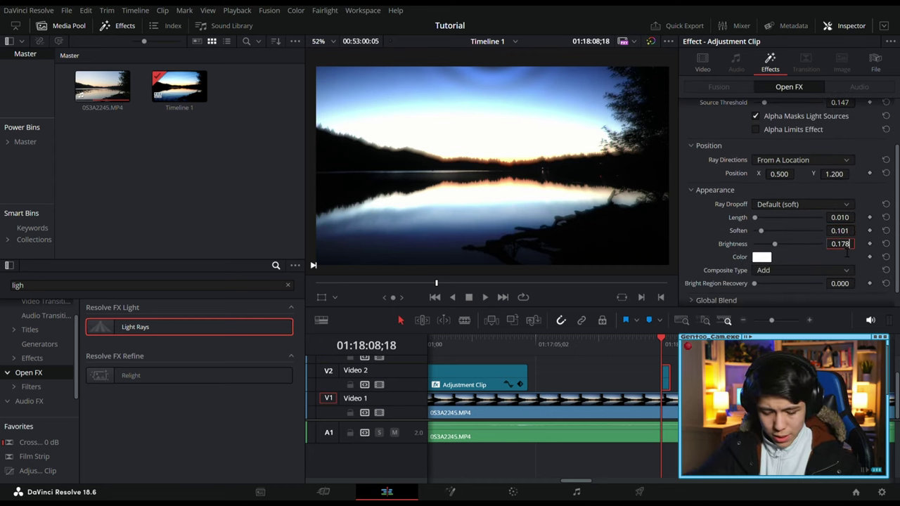
{"action": "key", "text": "Return"}
{"action": "key", "text": "Tab"}
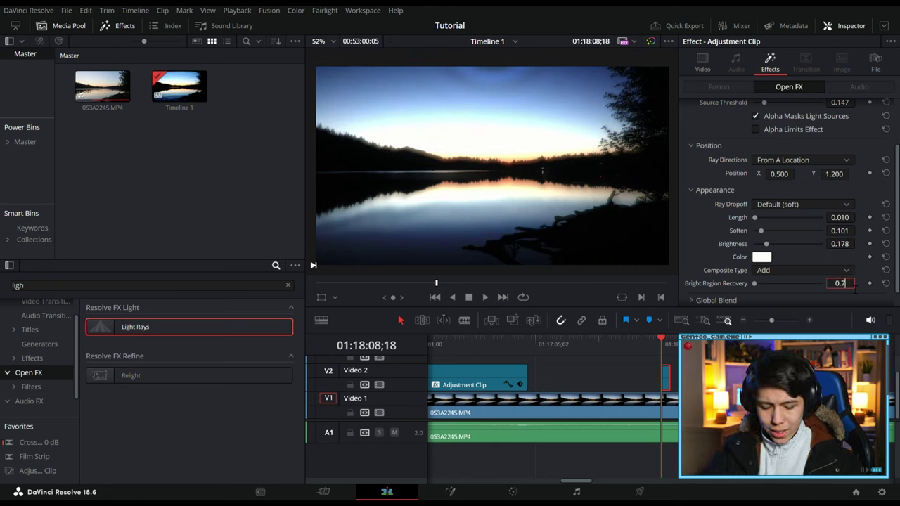
{"action": "key", "text": "Return"}
Step: Expand the Light Rays global blend settings and set the blend to about 0.69
{"action": "scroll", "coordinate": [855, 288], "scroll_direction": "down", "scroll_amount": 1}
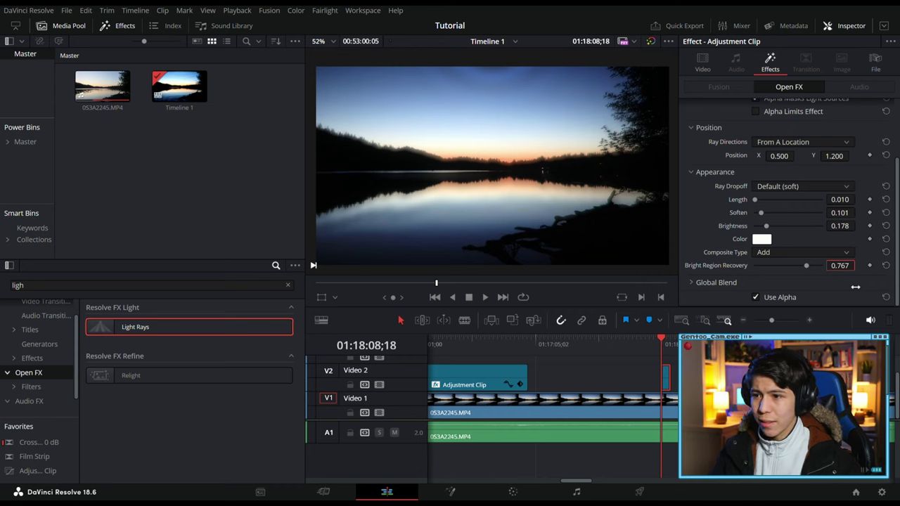
{"action": "left_click", "coordinate": [855, 285]}
{"action": "scroll", "coordinate": [844, 278], "scroll_direction": "down", "scroll_amount": 1}
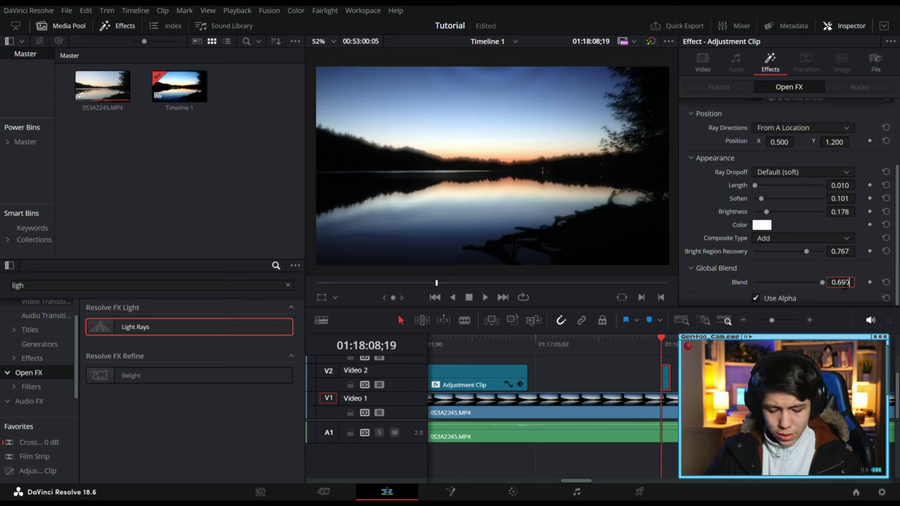
{"action": "key", "text": "Return"}
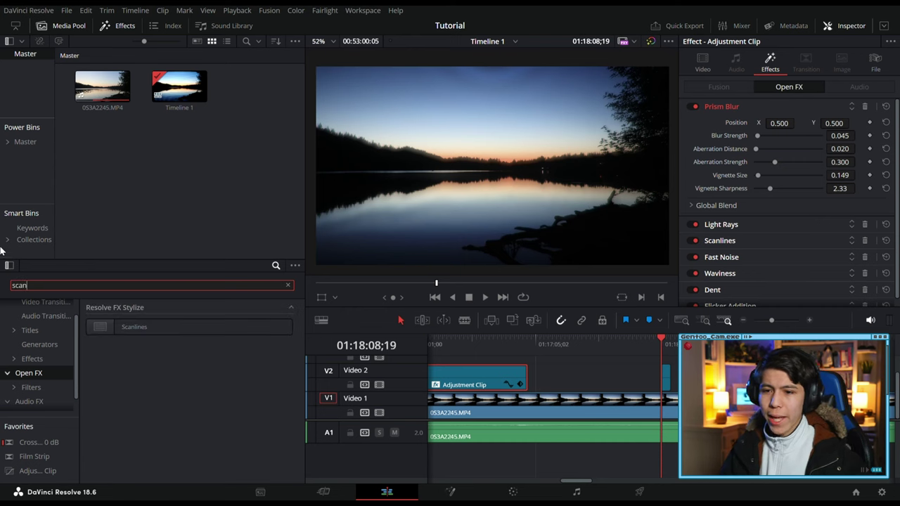
Step: Apply the Scanlines effect to the new adjustment clip and set its line frequency to 14.48
{"action": "left_click_drag", "start_coordinate": [137, 328], "coordinate": [665, 378]}
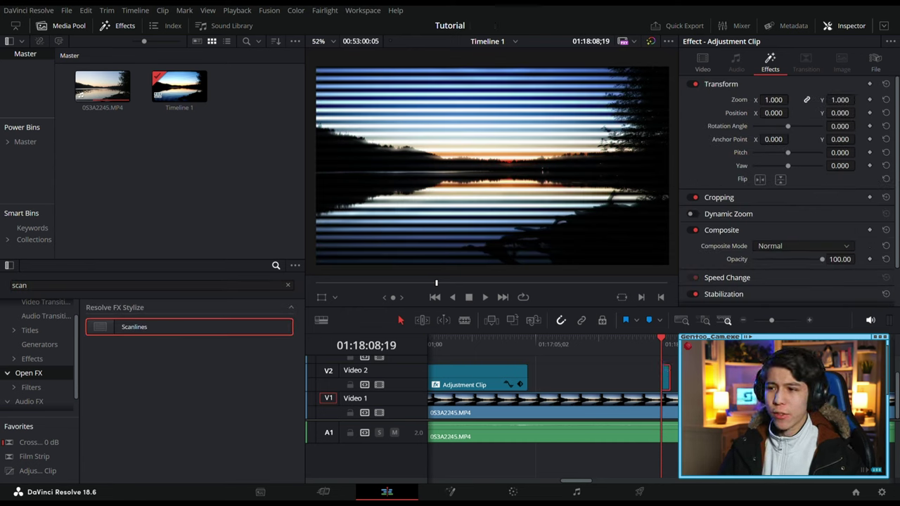
{"action": "left_click", "coordinate": [666, 378]}
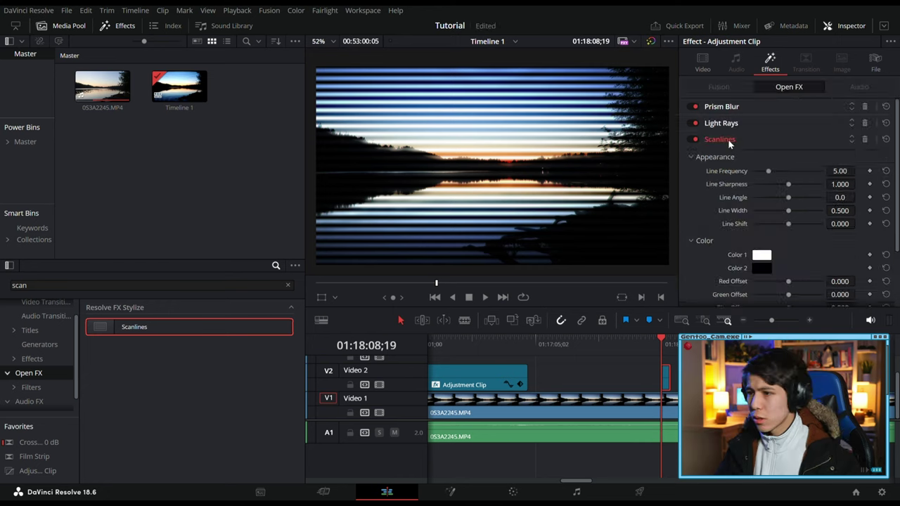
{"action": "left_click", "coordinate": [851, 171]}
{"action": "type", "text": "14.48"}
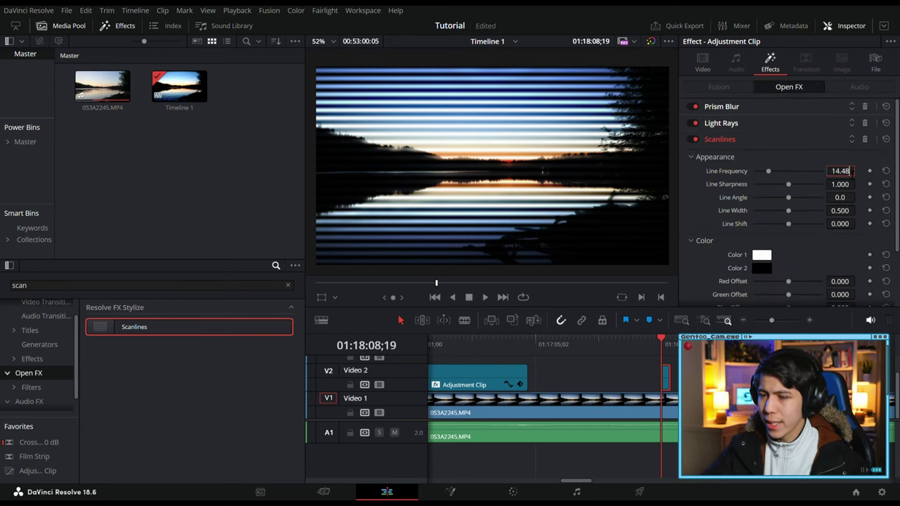
Step: Set the Scanlines line sharpness to 0.915 and the line width to 0.194
{"action": "left_click", "coordinate": [853, 184]}
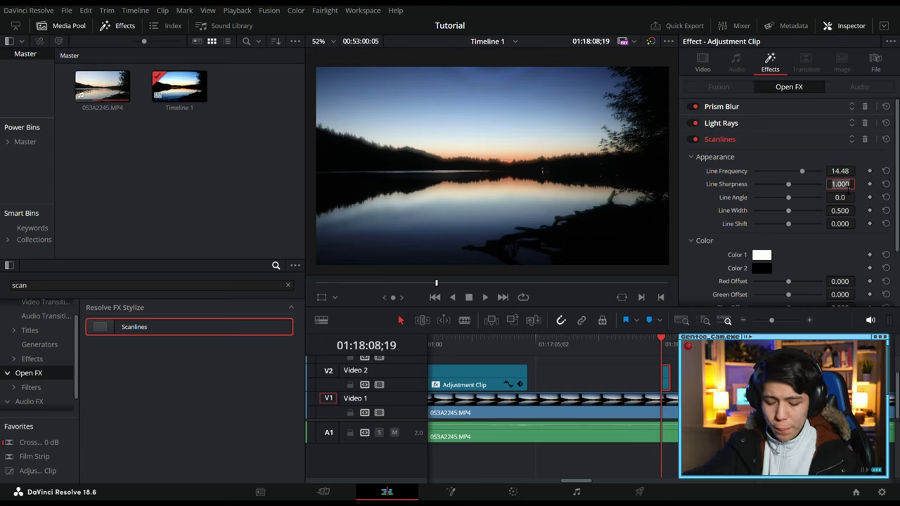
{"action": "type", "text": "0.915"}
{"action": "key", "text": "Return"}
{"action": "left_click", "coordinate": [844, 211]}
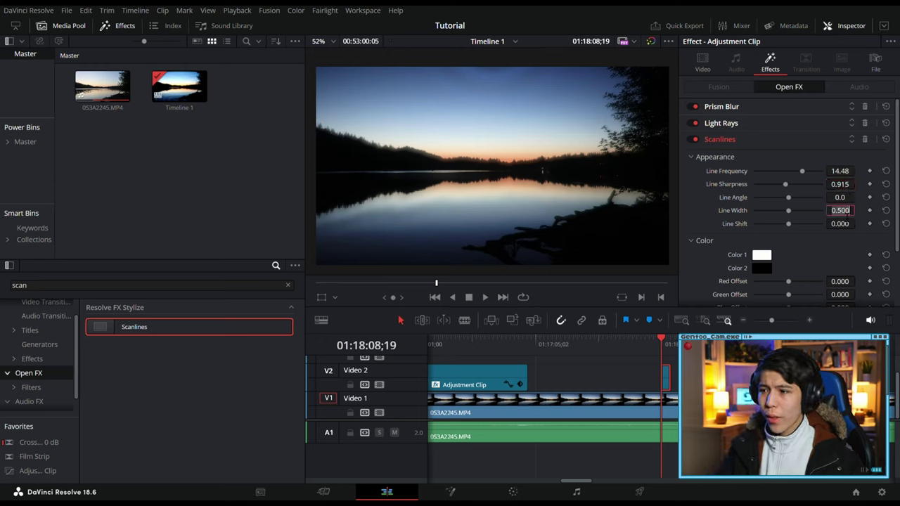
{"action": "type", "text": "0.194"}
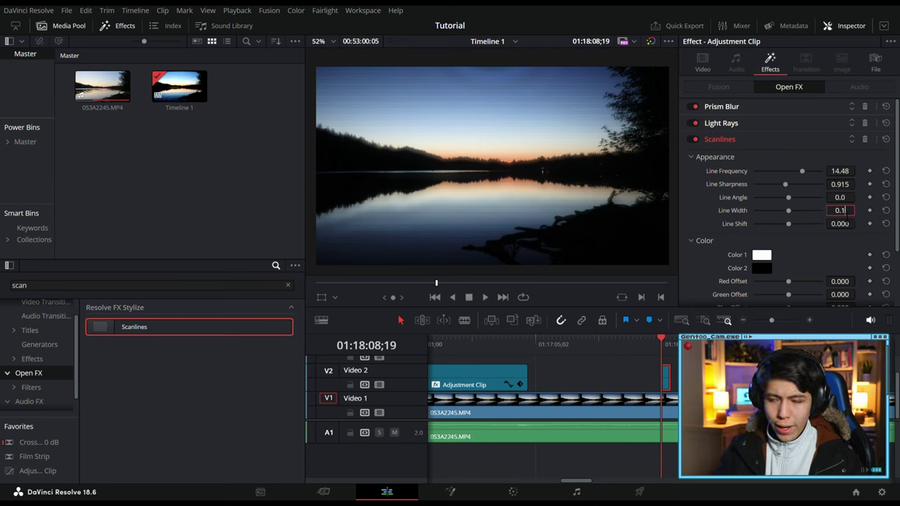
{"action": "key", "text": "Return"}
Step: Change the Scanlines composite type to Color Burn and set its global blend to 0.729
{"action": "scroll", "coordinate": [798, 279], "scroll_direction": "down", "scroll_amount": 2}
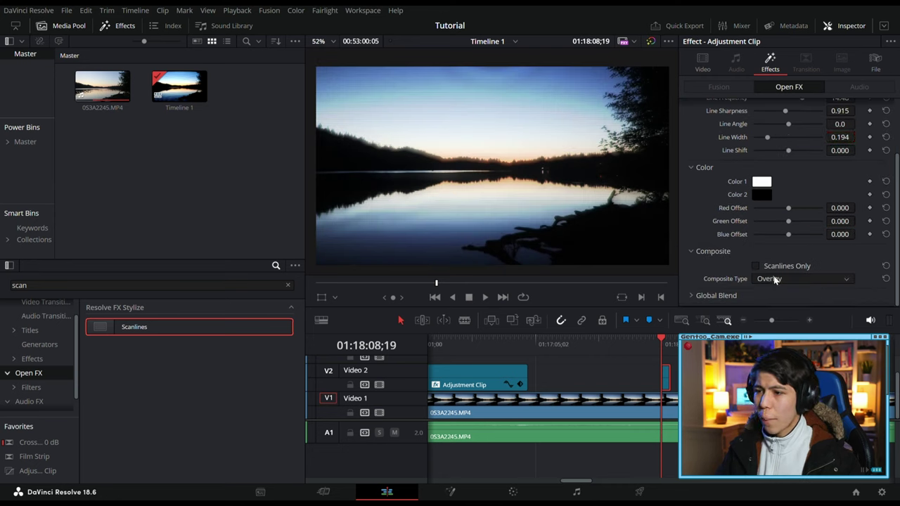
{"action": "left_click", "coordinate": [787, 332]}
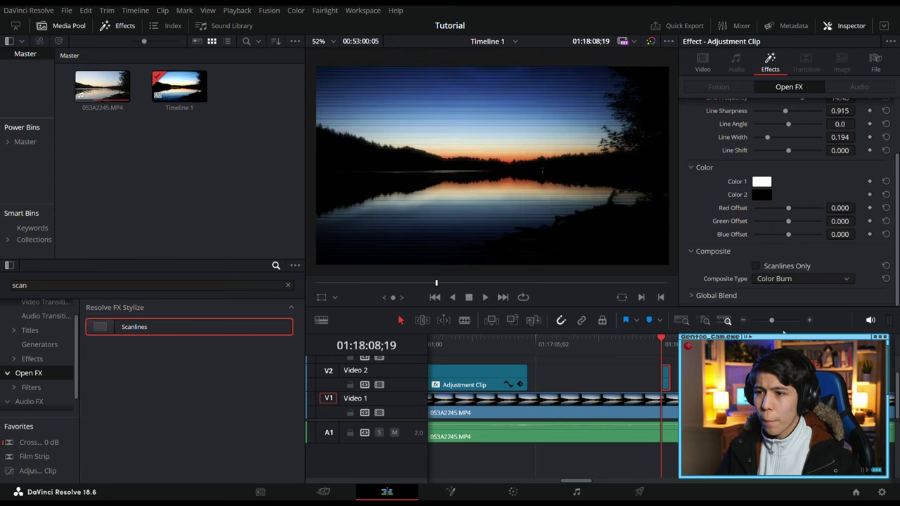
{"action": "left_click", "coordinate": [696, 297]}
{"action": "scroll", "coordinate": [738, 263], "scroll_direction": "down", "scroll_amount": 1}
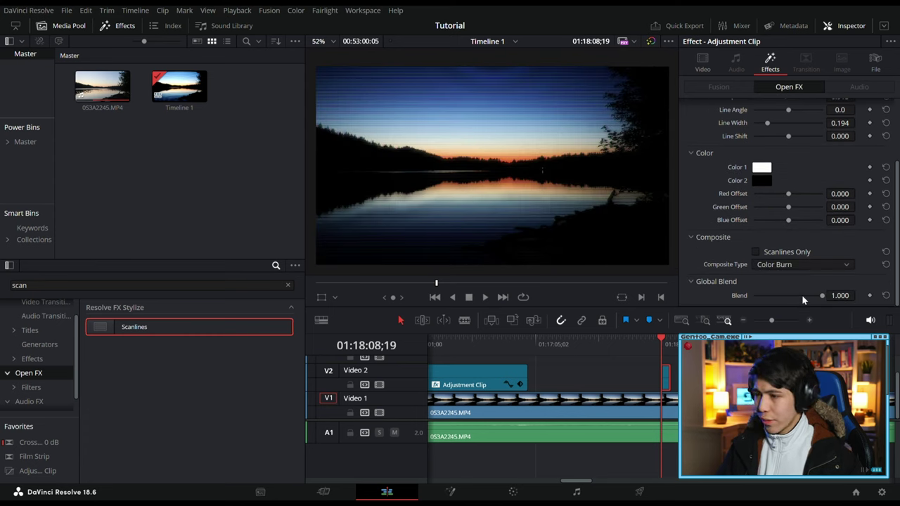
{"action": "left_click", "coordinate": [840, 295]}
{"action": "type", "text": "0."}
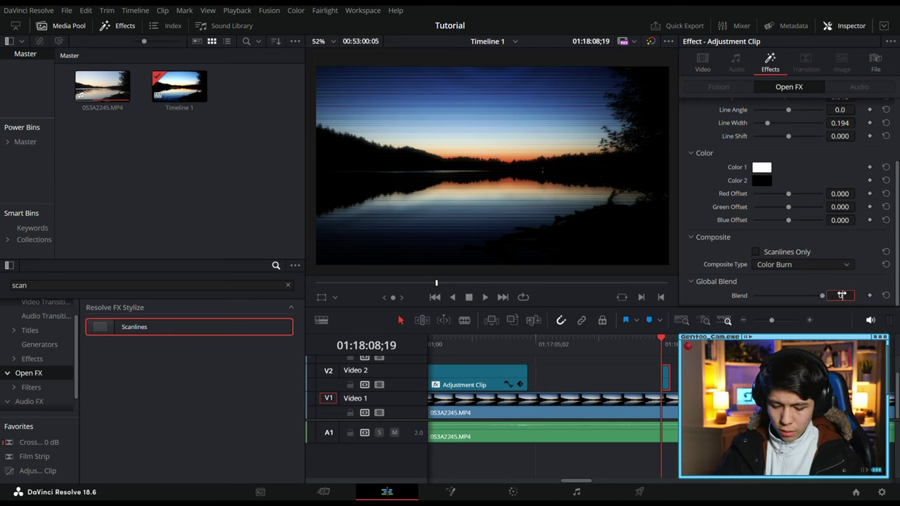
{"action": "type", "text": "729"}
{"action": "key", "text": "Return"}
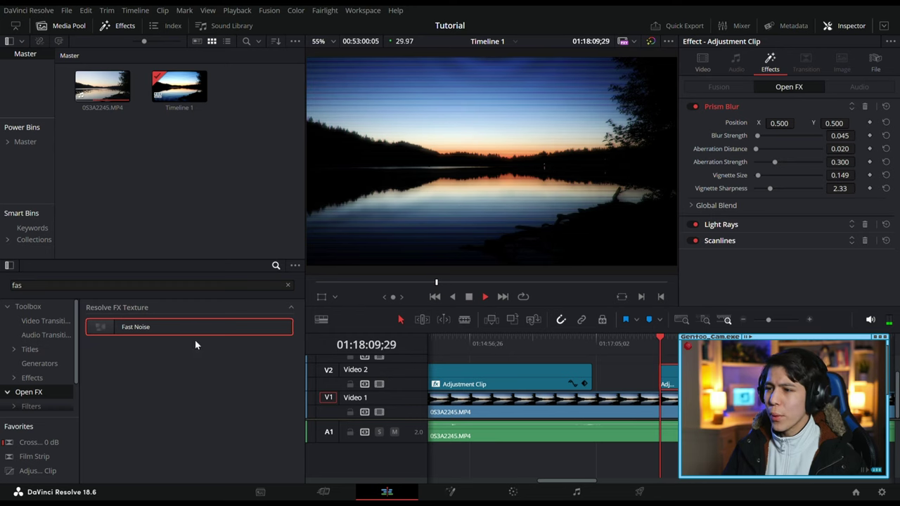
Step: Apply the Fast Noise effect to the new adjustment clip and set its composite type to Darker Color
{"action": "left_click_drag", "start_coordinate": [143, 329], "coordinate": [669, 379]}
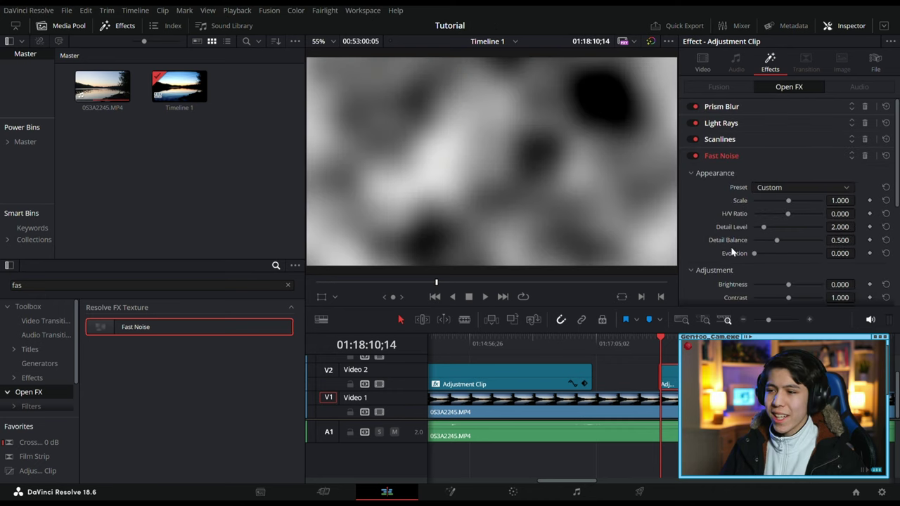
{"action": "scroll", "coordinate": [733, 251], "scroll_direction": "down", "scroll_amount": 5}
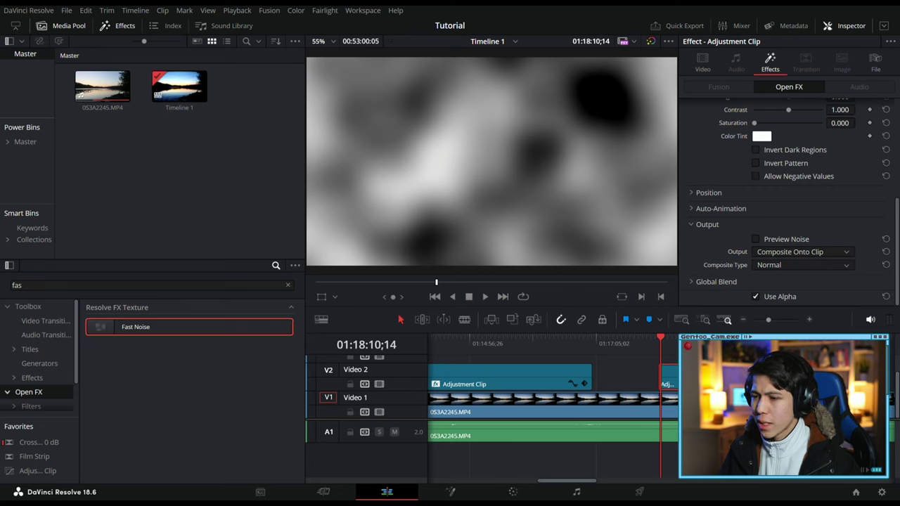
{"action": "left_click", "coordinate": [802, 266]}
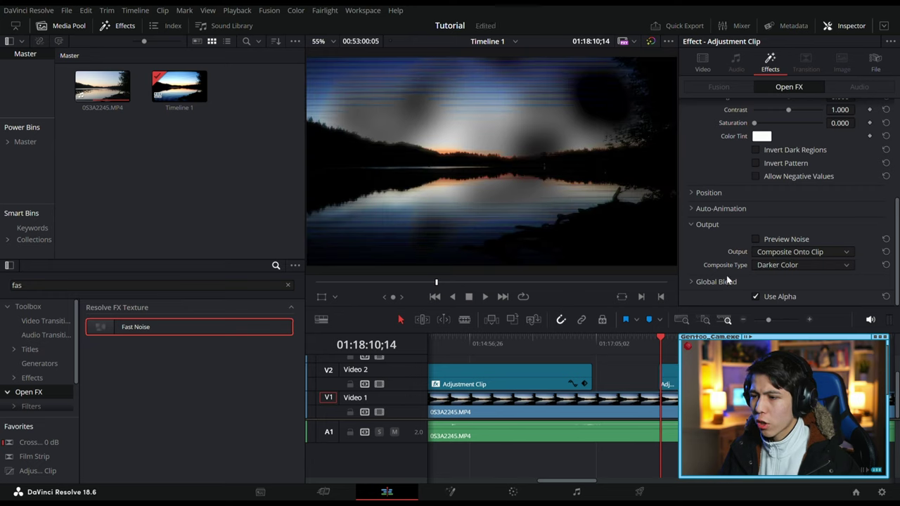
Step: Set the Fast Noise global blend to 0.152 and play back the result
{"action": "left_click", "coordinate": [692, 282]}
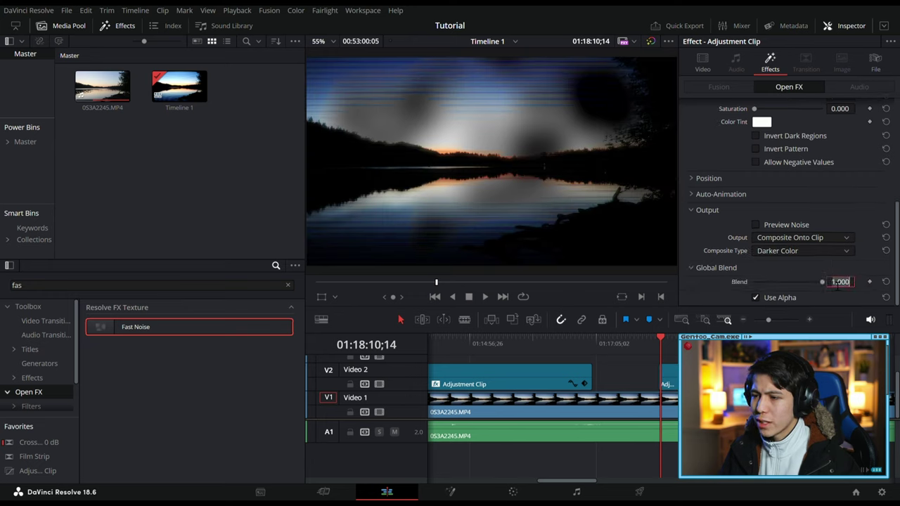
{"action": "double_click", "coordinate": [839, 282]}
{"action": "type", "text": "0.152"}
{"action": "key", "text": "Return"}
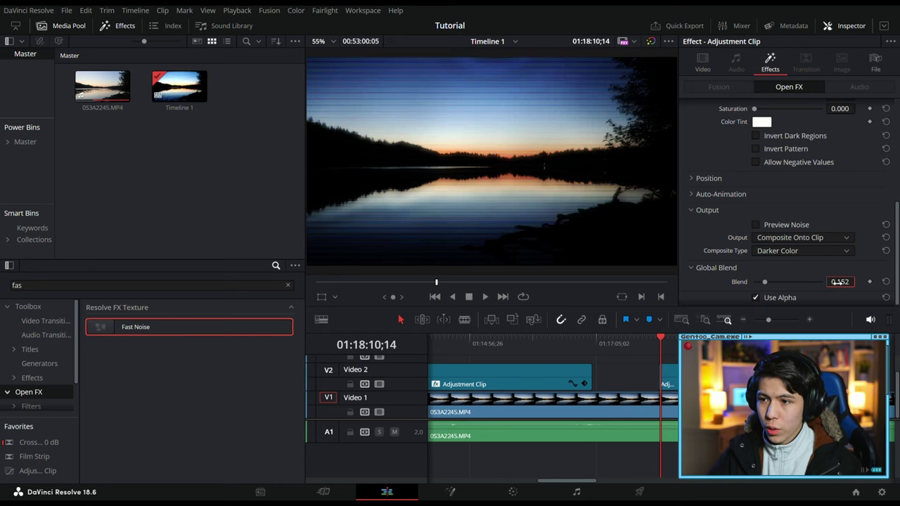
{"action": "key", "text": "space"}
{"action": "scroll", "coordinate": [744, 242], "scroll_direction": "up", "scroll_amount": 5}
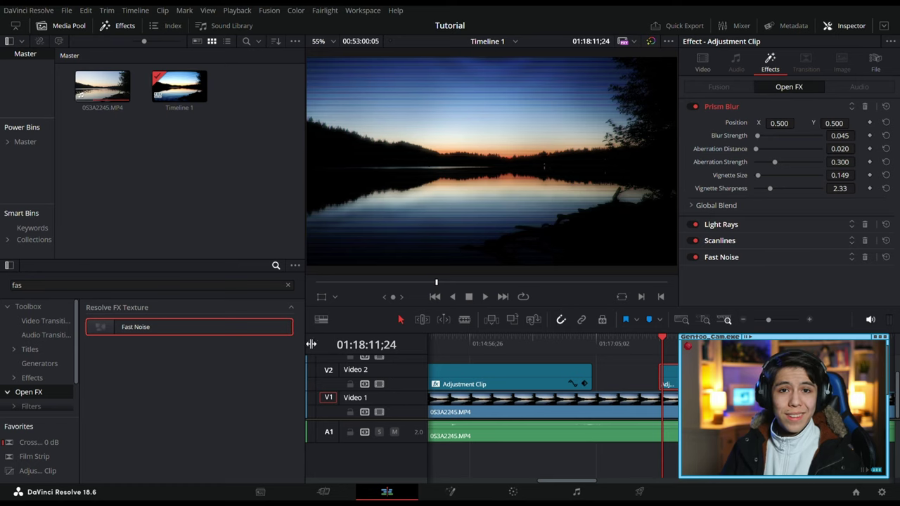
Step: Find the Waviness effect and apply it to the new adjustment clip
{"action": "key", "text": "BackSpace"}
{"action": "key", "text": "BackSpace"}
{"action": "key", "text": "BackSpace"}
{"action": "type", "text": "wav"}
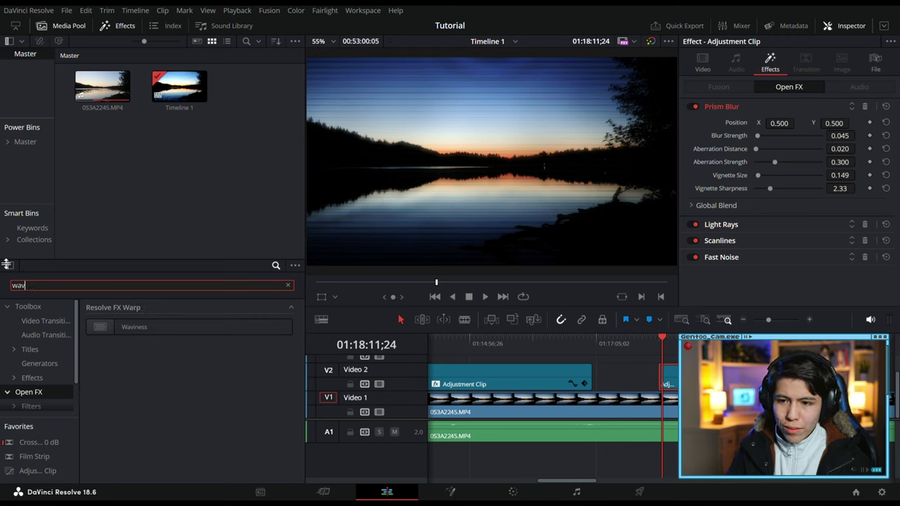
{"action": "left_click", "coordinate": [151, 326]}
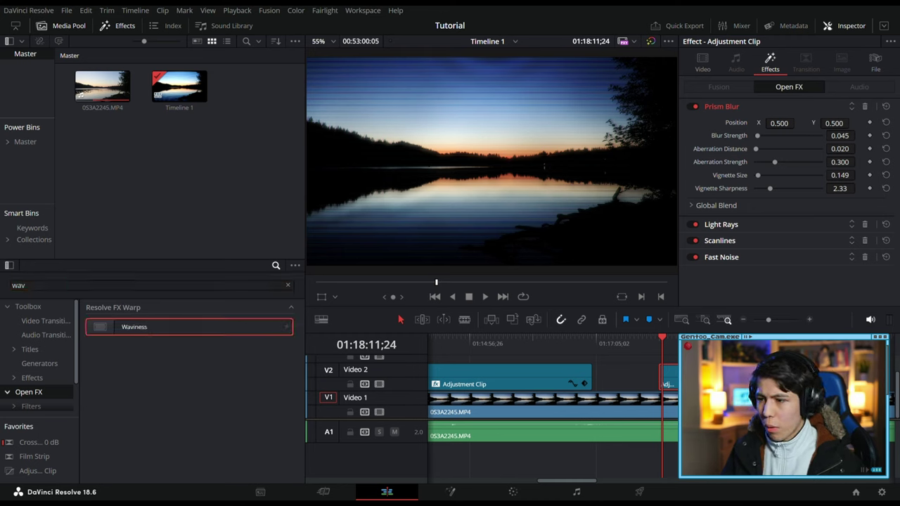
{"action": "left_click_drag", "start_coordinate": [666, 378], "coordinate": [665, 378]}
{"action": "key", "text": "space"}
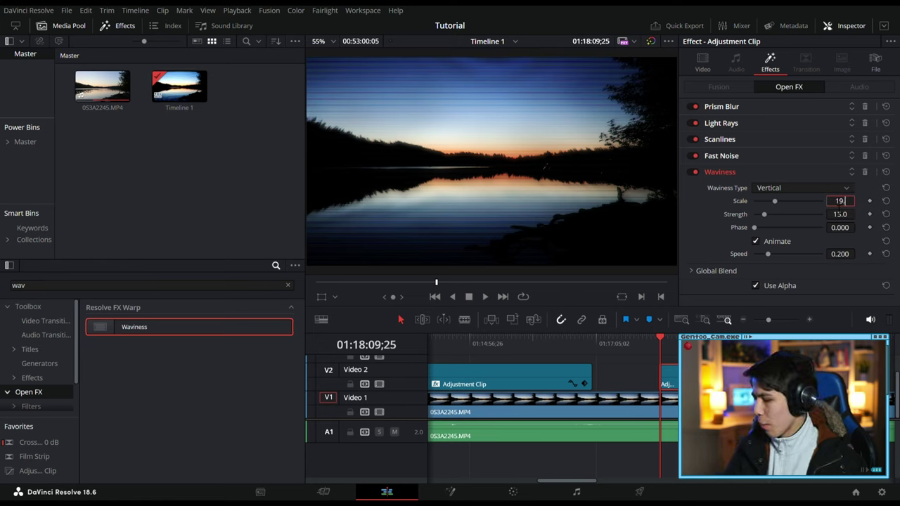
Step: Set the Waviness scale to 19.4 and the strength to 0.2
{"action": "left_click", "coordinate": [850, 216]}
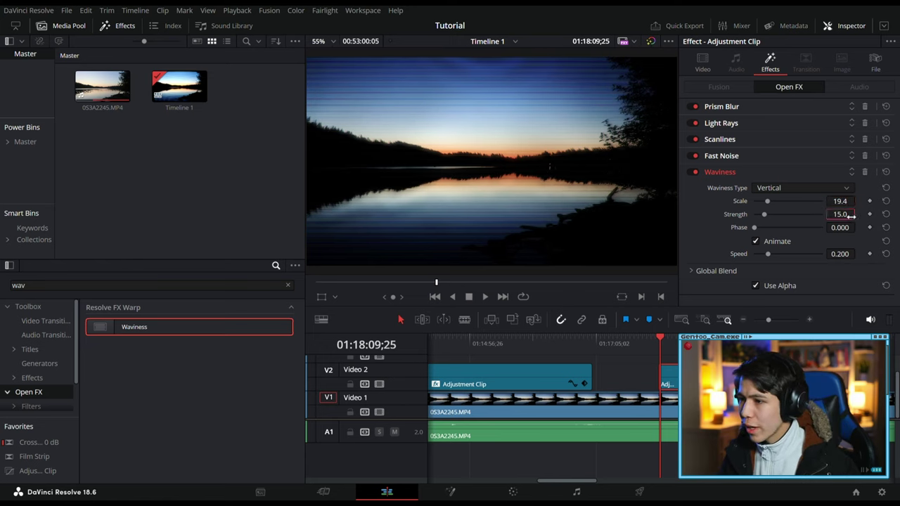
{"action": "type", "text": "0.2"}
{"action": "key", "text": "Return"}
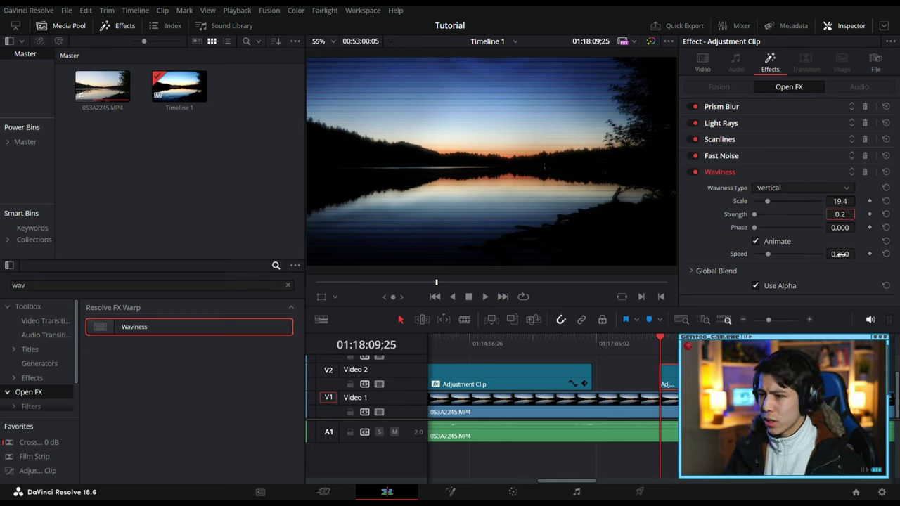
{"action": "left_click_drag", "start_coordinate": [768, 254], "coordinate": [892, 267]}
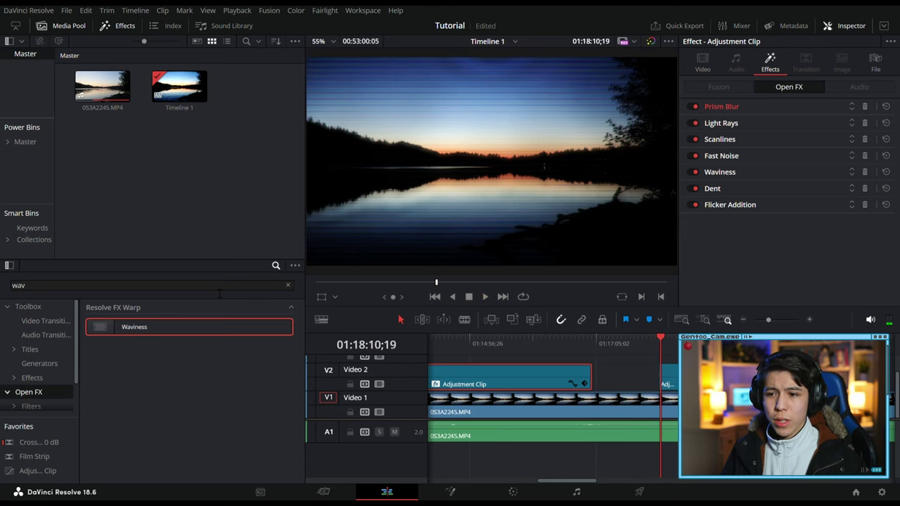
Step: Clear the effect search, find Dent among the Resolve FX Warp effects and apply it to the new adjustment clip
{"action": "left_click_drag", "start_coordinate": [217, 287], "coordinate": [1, 273]}
{"action": "key", "text": "BackSpace"}
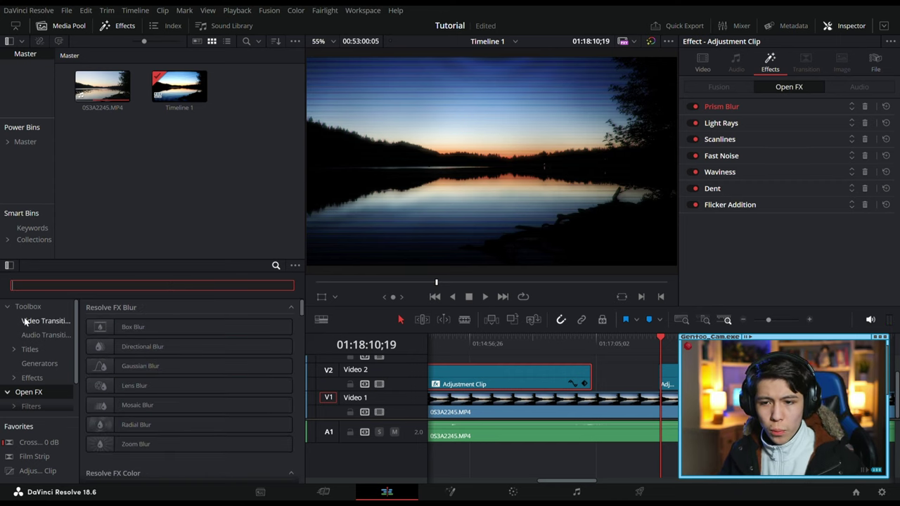
{"action": "left_click", "coordinate": [27, 395]}
{"action": "scroll", "coordinate": [141, 397], "scroll_direction": "down", "scroll_amount": 15}
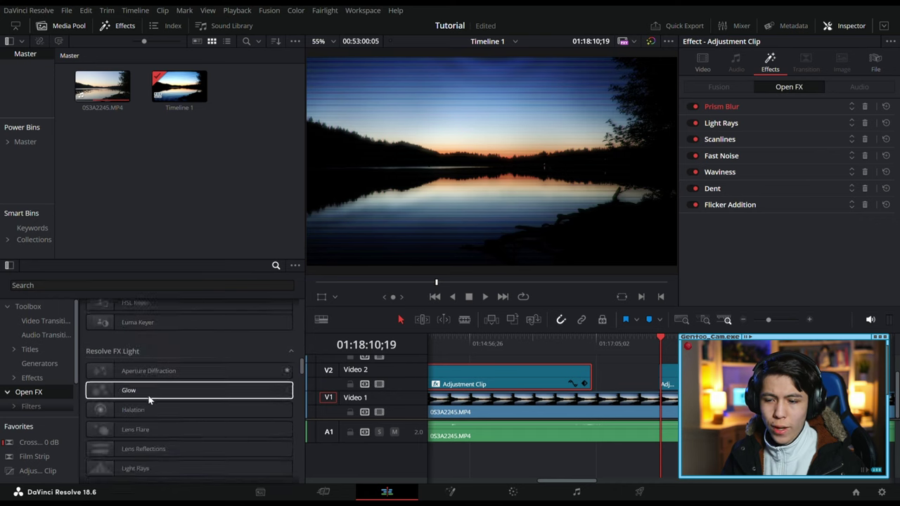
{"action": "scroll", "coordinate": [152, 399], "scroll_direction": "down", "scroll_amount": 5}
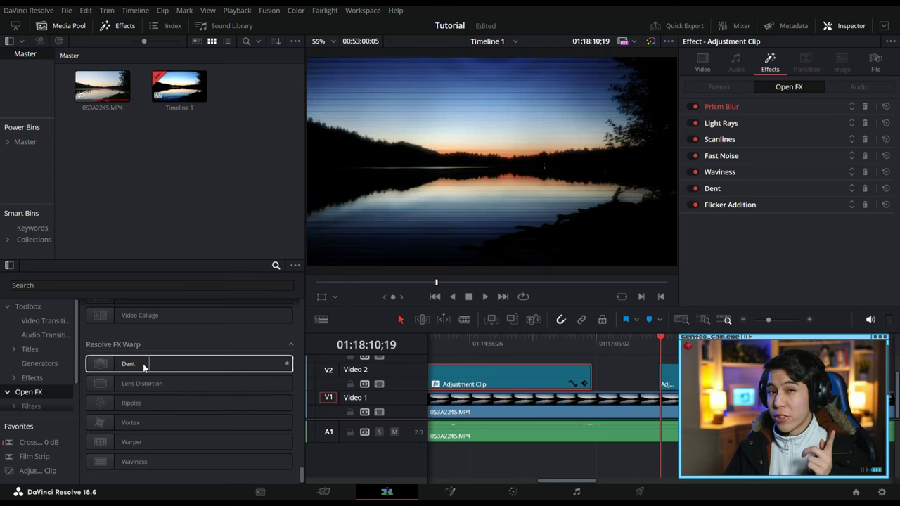
{"action": "left_click_drag", "start_coordinate": [137, 372], "coordinate": [676, 375]}
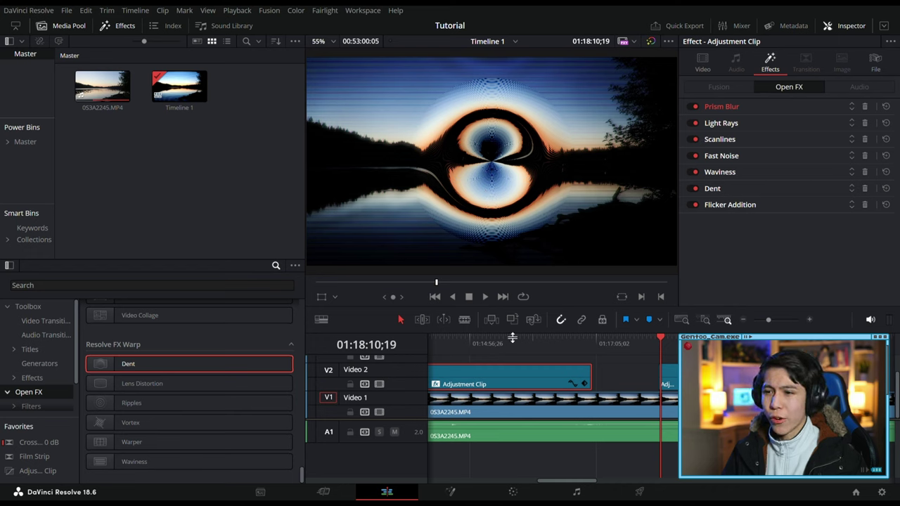
Step: Change the Dent effect to Type 2 and set its size to 0.999
{"action": "left_click", "coordinate": [718, 190]}
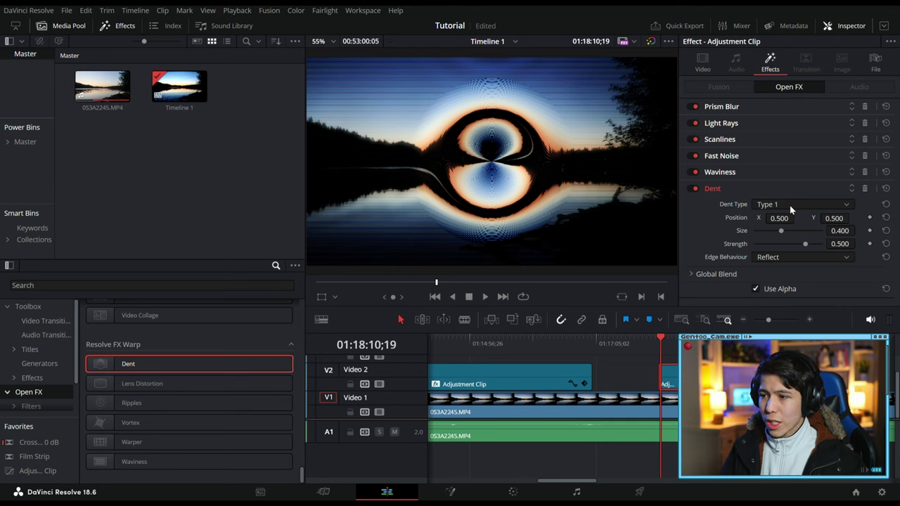
{"action": "left_click", "coordinate": [790, 226]}
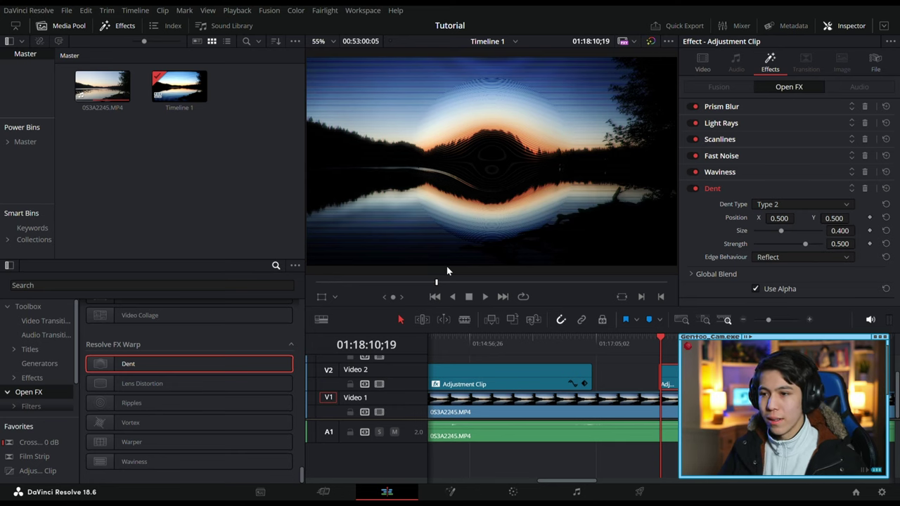
{"action": "left_click", "coordinate": [840, 231]}
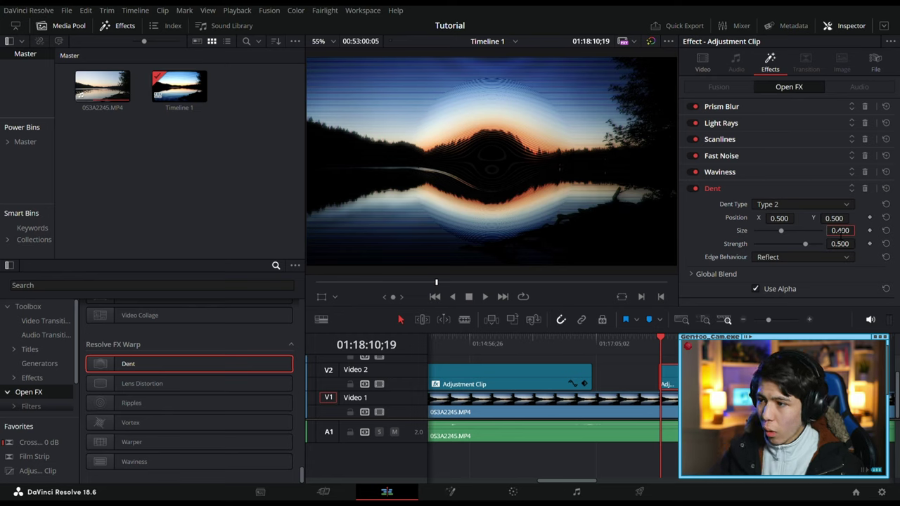
{"action": "key", "text": "BackSpace"}
{"action": "key", "text": "BackSpace"}
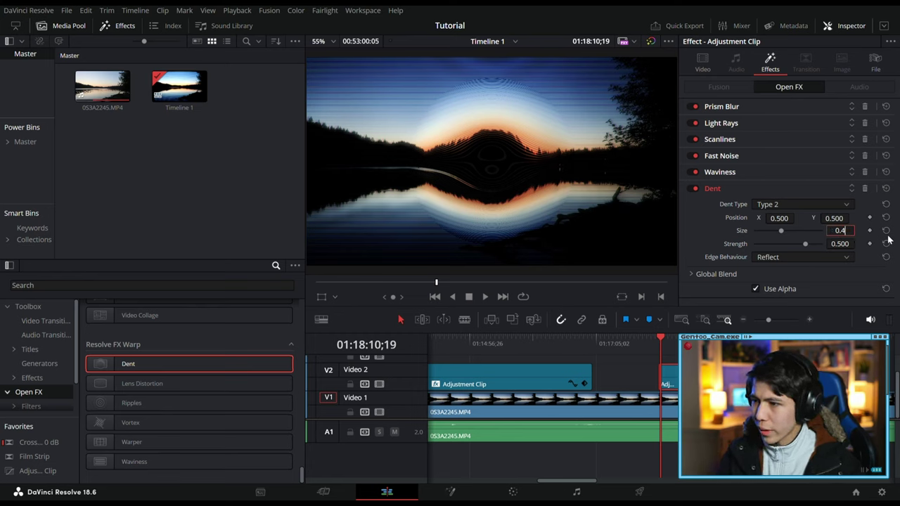
{"action": "type", "text": "999"}
{"action": "key", "text": "Return"}
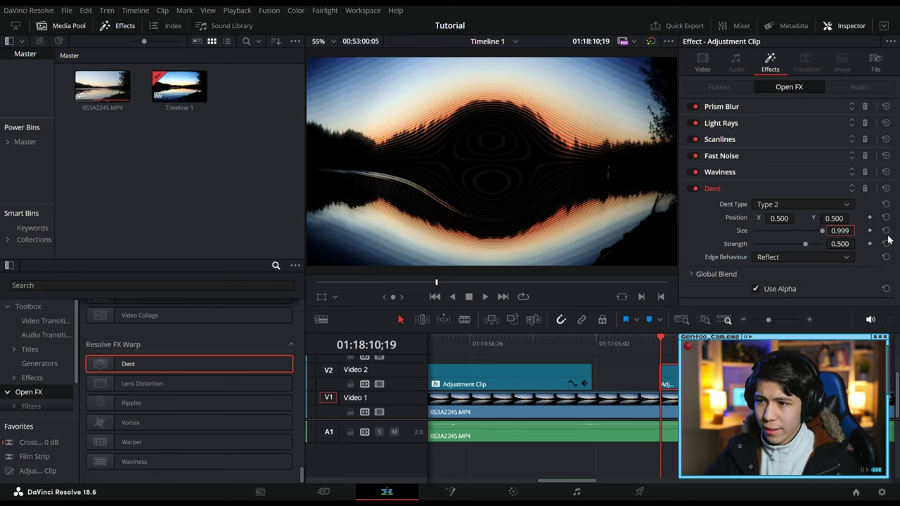
Step: Set the Dent strength to 0.349
{"action": "left_click", "coordinate": [846, 244]}
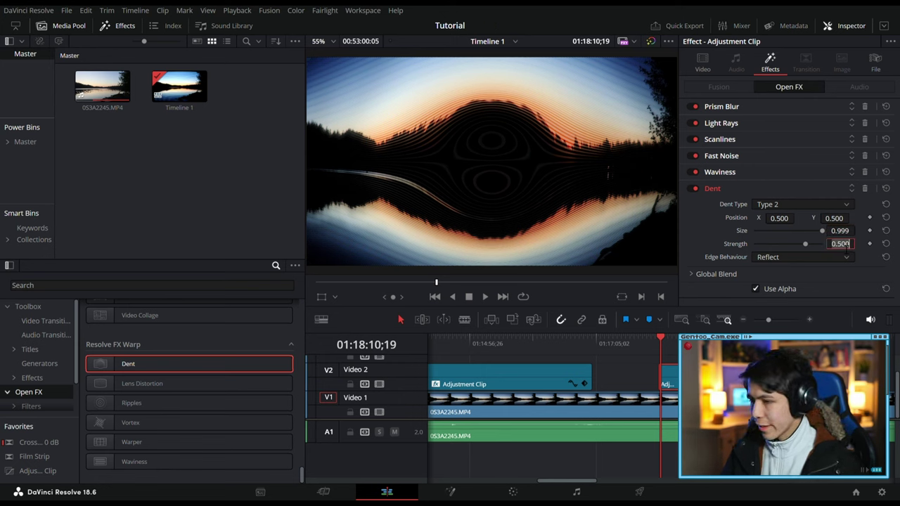
{"action": "key", "text": "BackSpace"}
{"action": "key", "text": "BackSpace"}
{"action": "type", "text": "3"}
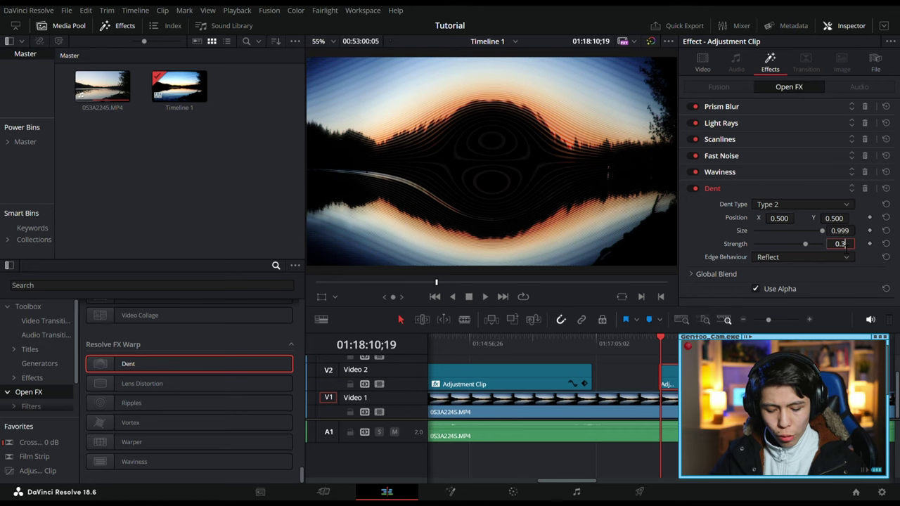
{"action": "type", "text": "49"}
{"action": "key", "text": "Return"}
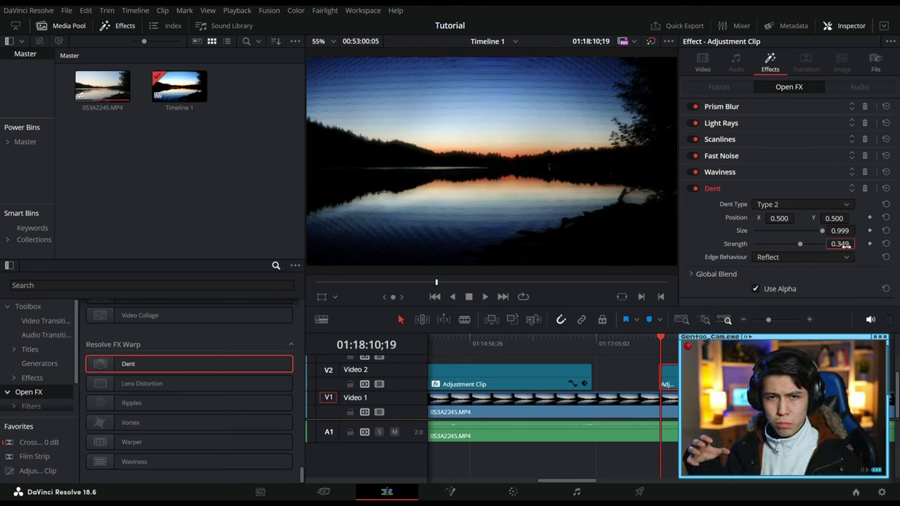
Step: Try scaling the adjustment clip down with a transform zoom of 0.79, followed by 0.88
{"action": "left_click", "coordinate": [702, 62]}
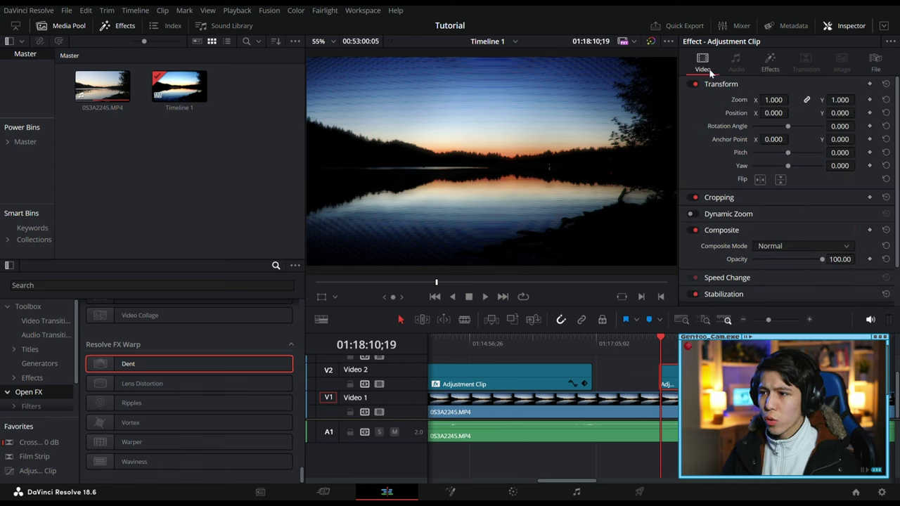
{"action": "left_click", "coordinate": [782, 100]}
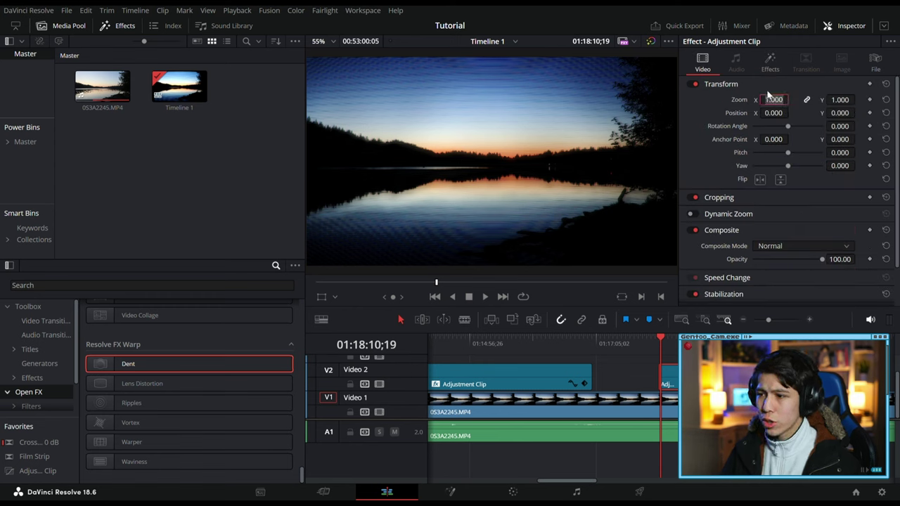
{"action": "type", "text": "0.79"}
{"action": "key", "text": "Return"}
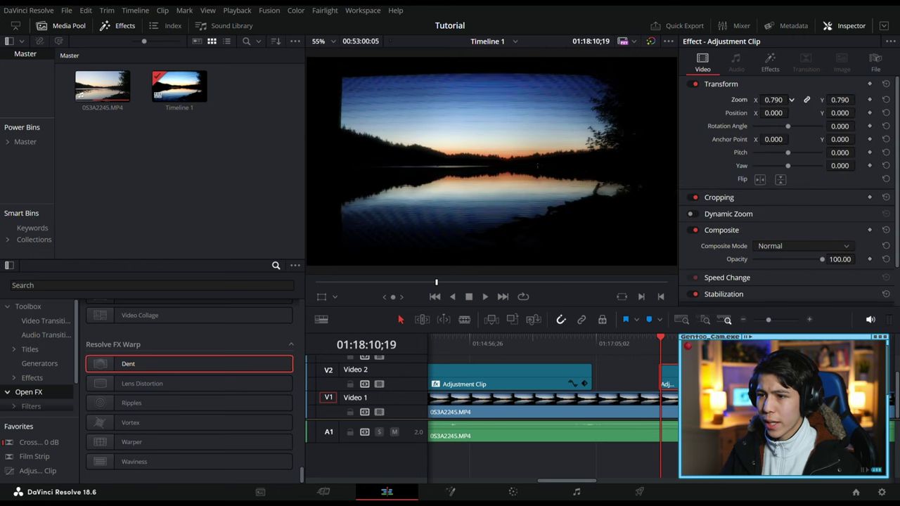
{"action": "left_click_drag", "start_coordinate": [779, 100], "coordinate": [784, 100]}
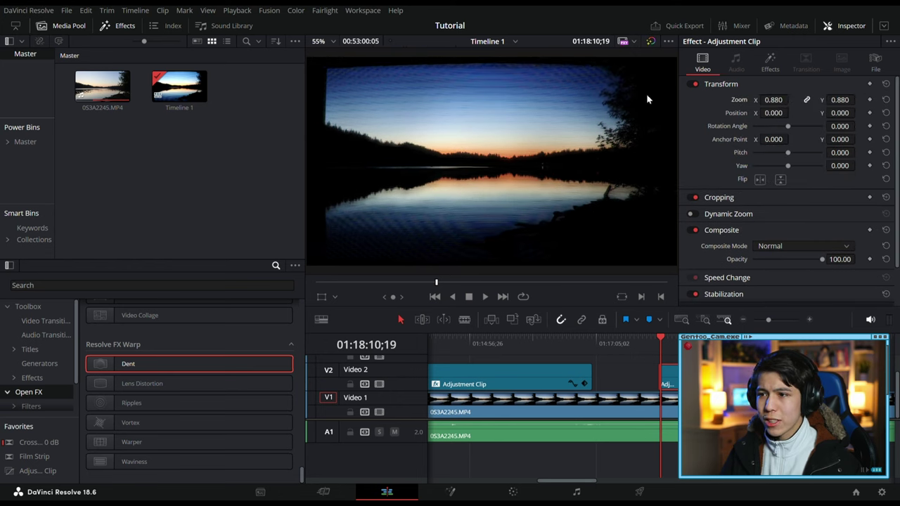
Step: Set the adjustment clip's transform zoom to 0.92 and play back the result
{"action": "left_click", "coordinate": [782, 99]}
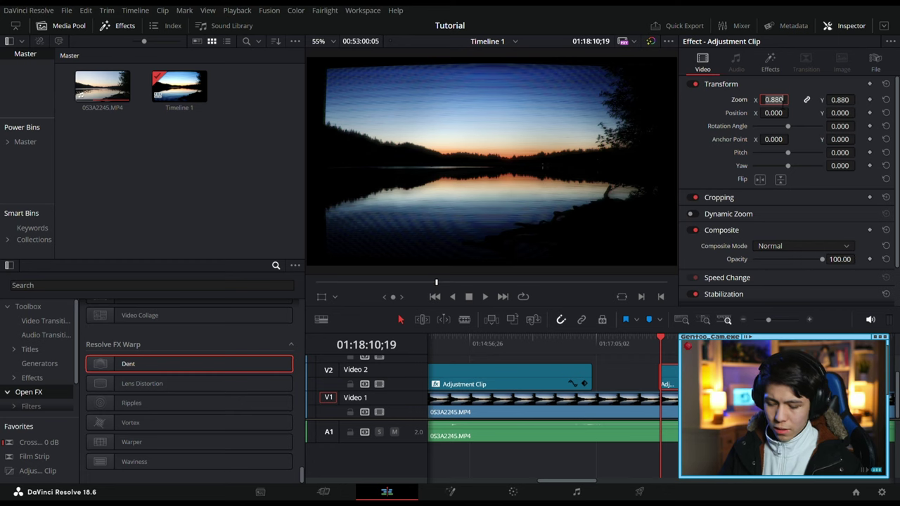
{"action": "type", "text": "0."}
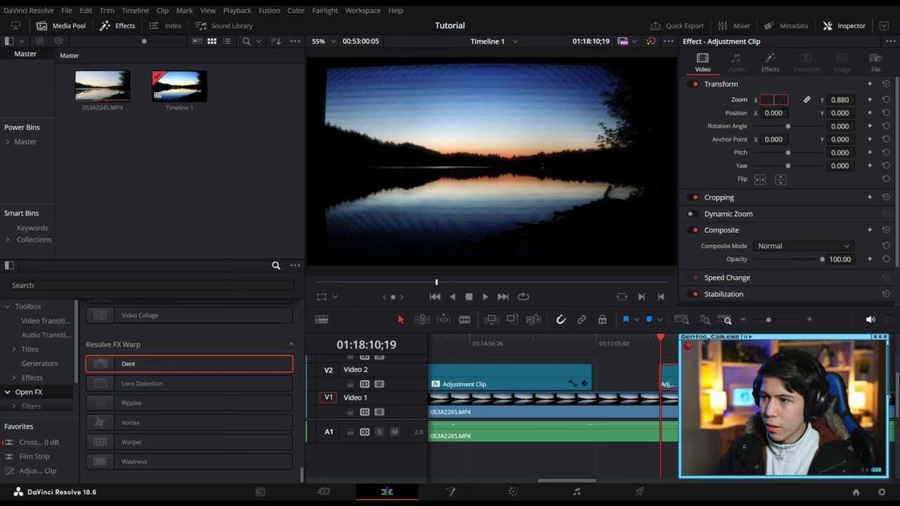
{"action": "type", "text": "92"}
{"action": "key", "text": "Return"}
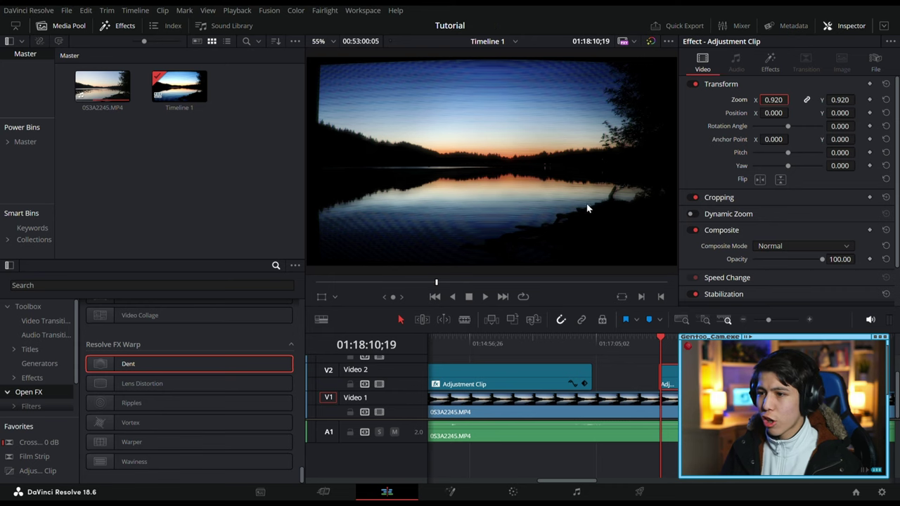
{"action": "key", "text": "space"}
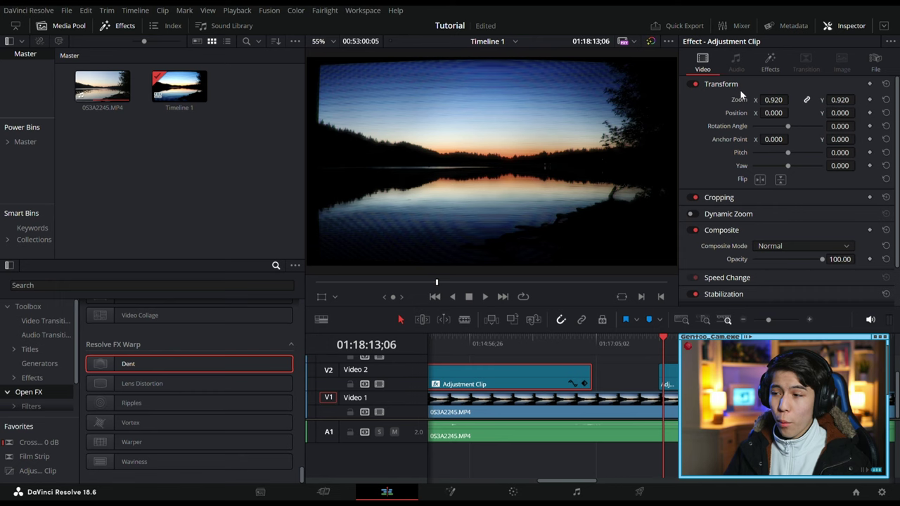
Step: Find the Flicker Addition effect, apply it to the new adjustment clip and play back the result
{"action": "left_click", "coordinate": [88, 284]}
{"action": "type", "text": "flic"}
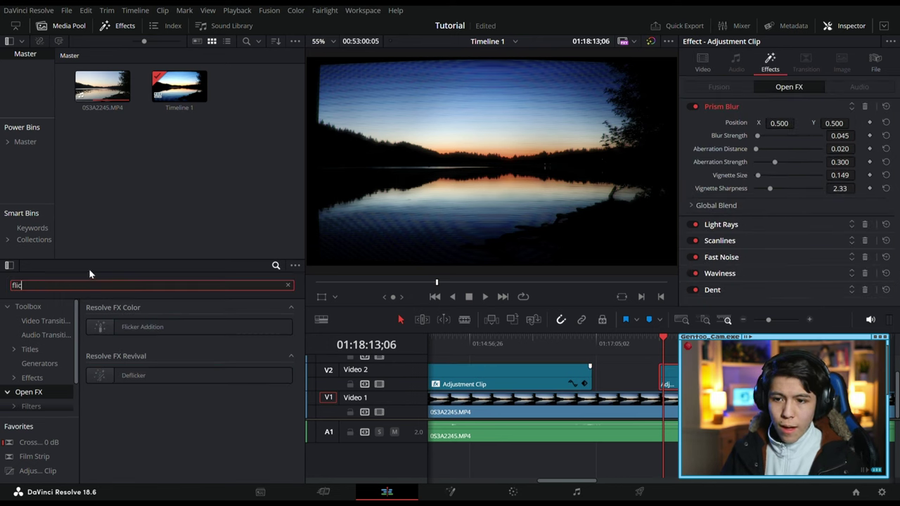
{"action": "left_click_drag", "start_coordinate": [141, 331], "coordinate": [510, 383]}
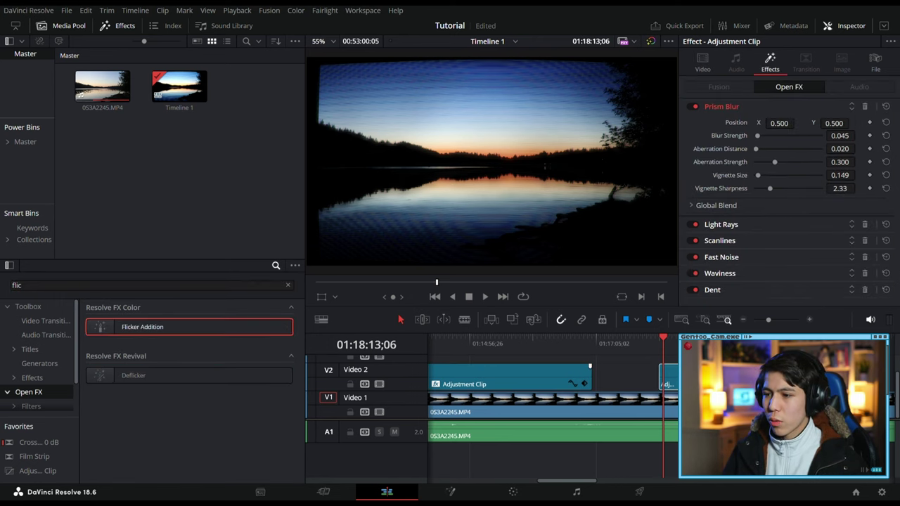
{"action": "key", "text": "space"}
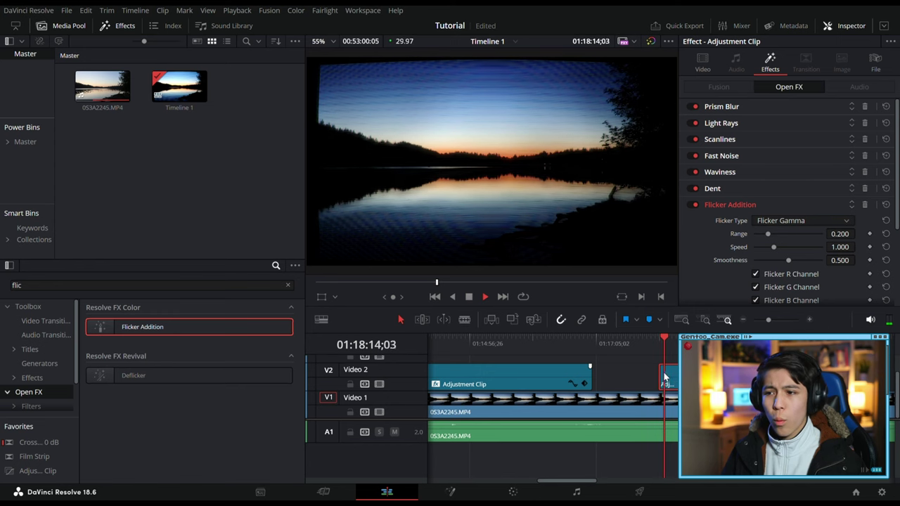
Step: Stop playback and set the Flicker Addition range to 0.054
{"action": "key", "text": "space"}
{"action": "scroll", "coordinate": [697, 250], "scroll_direction": "down", "scroll_amount": 4}
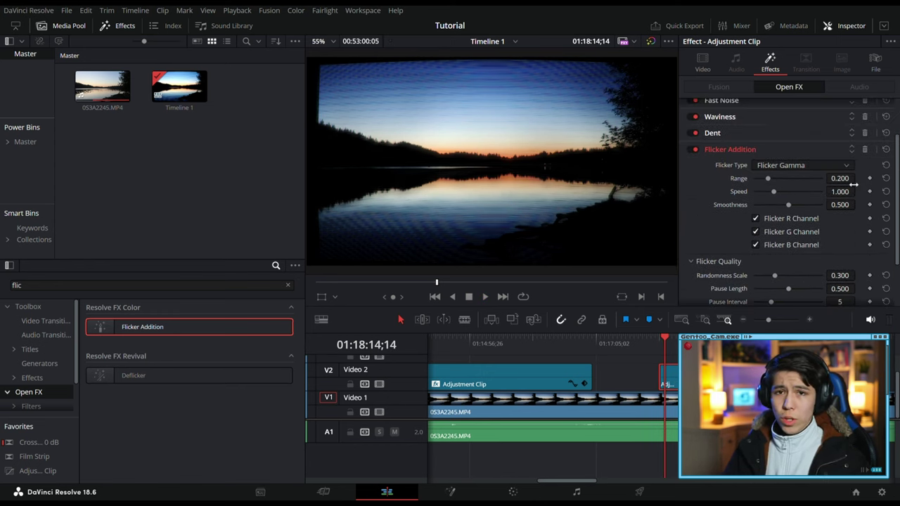
{"action": "double_click", "coordinate": [848, 182]}
{"action": "type", "text": "0."}
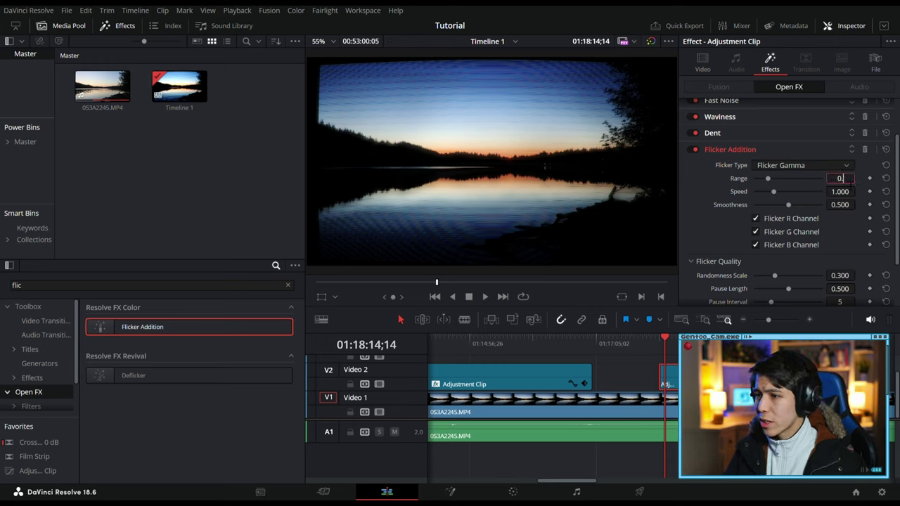
{"action": "type", "text": "054"}
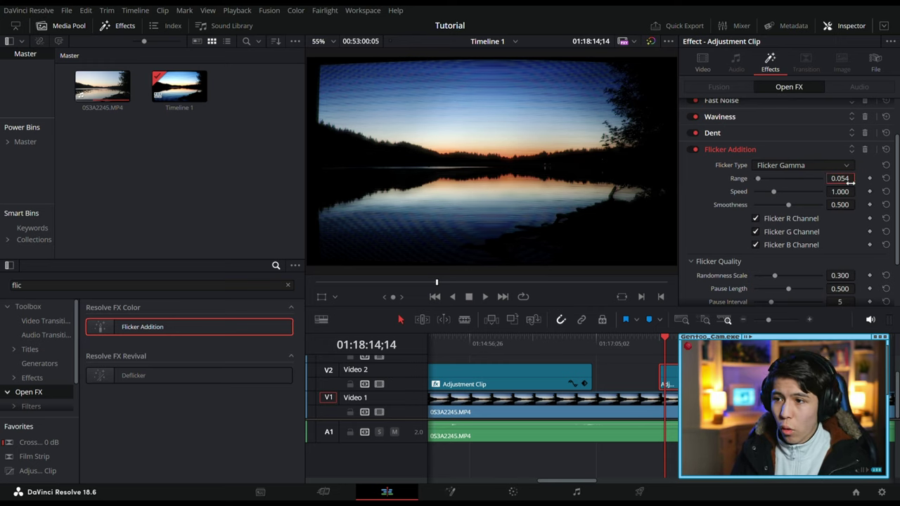
Step: Set the Flicker Addition speed to 0.625 and its smoothness to 0.100
{"action": "left_click", "coordinate": [850, 194]}
{"action": "type", "text": "0.6"}
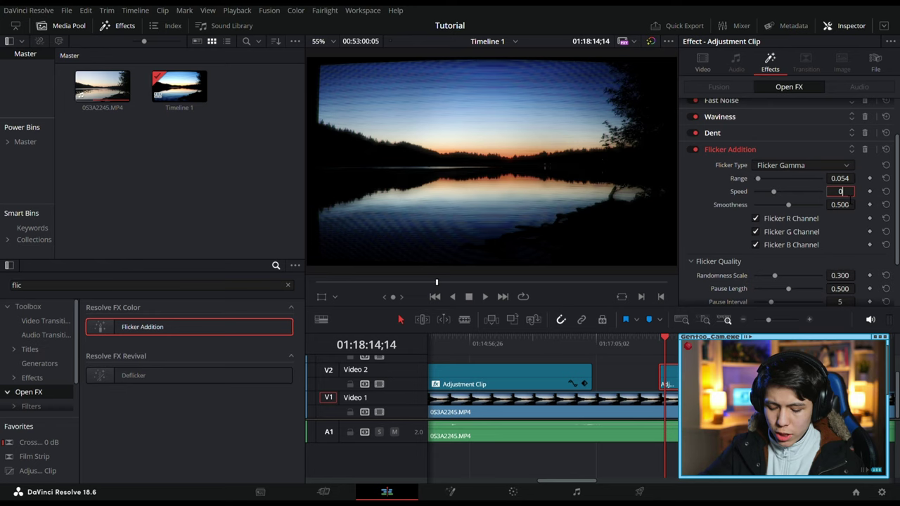
{"action": "type", "text": "25"}
{"action": "left_click", "coordinate": [849, 204]}
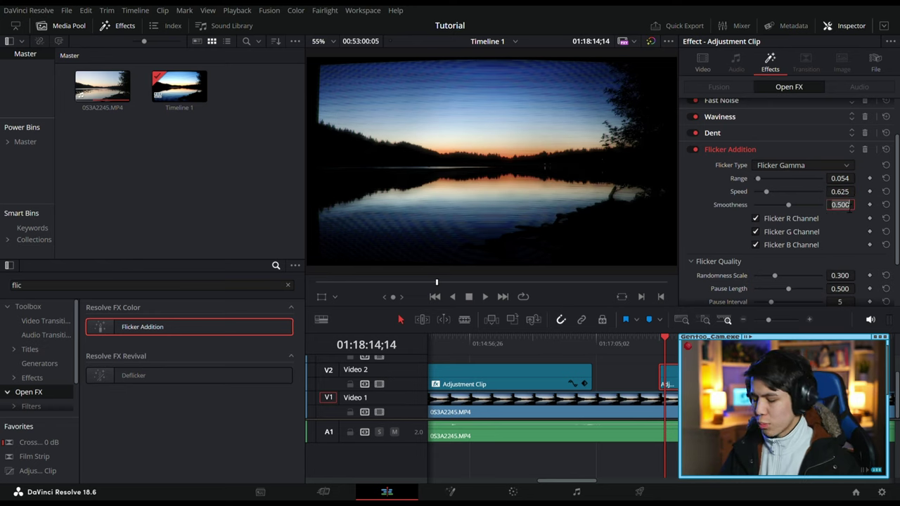
{"action": "type", "text": "0.100"}
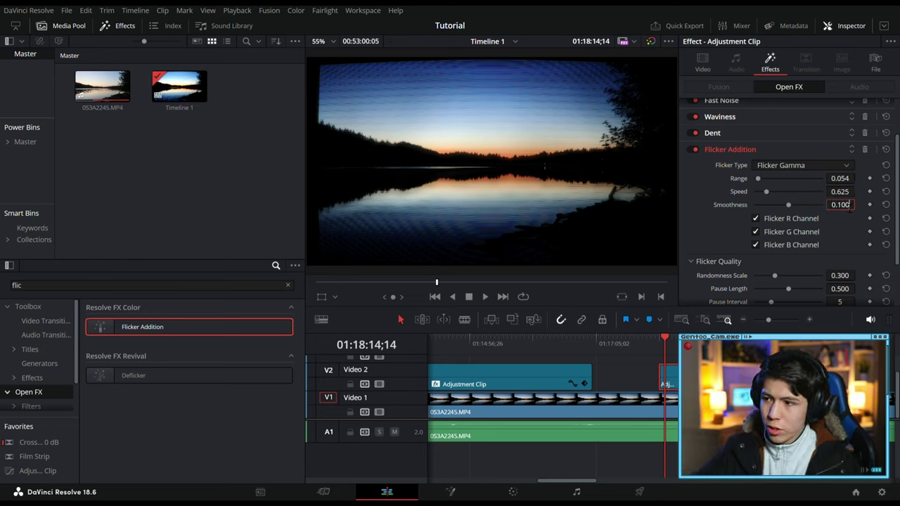
{"action": "scroll", "coordinate": [815, 253], "scroll_direction": "down", "scroll_amount": 2}
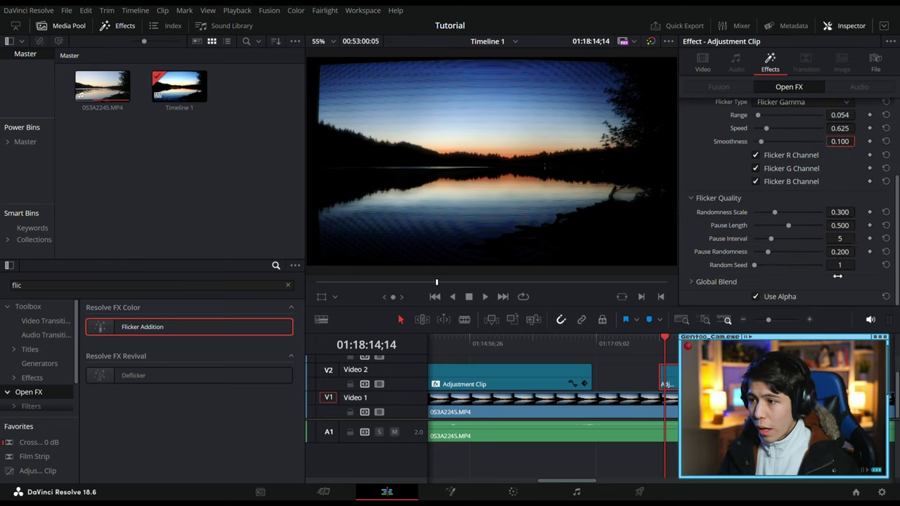
{"action": "left_click", "coordinate": [702, 282]}
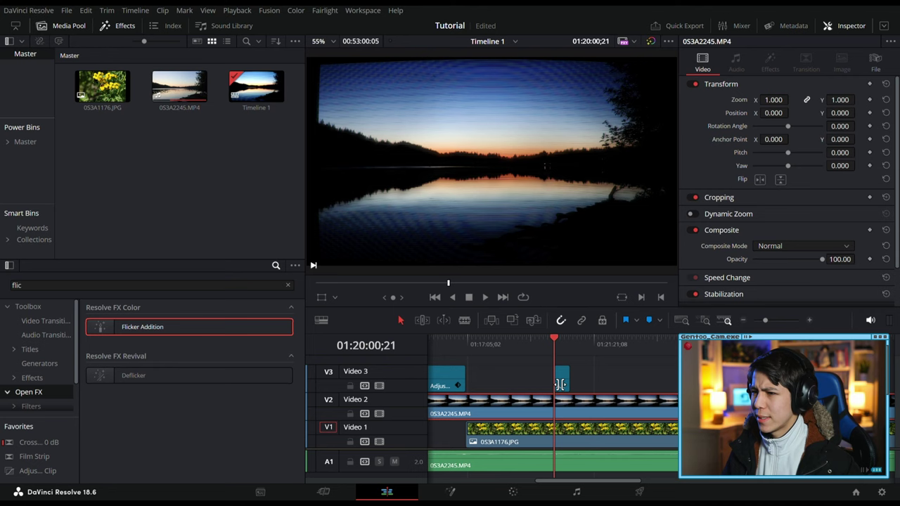
Step: Try shrinking the short adjustment clip over the flower photo with a transform zoom of 0.49, and undo the scaling
{"action": "left_click", "coordinate": [562, 380]}
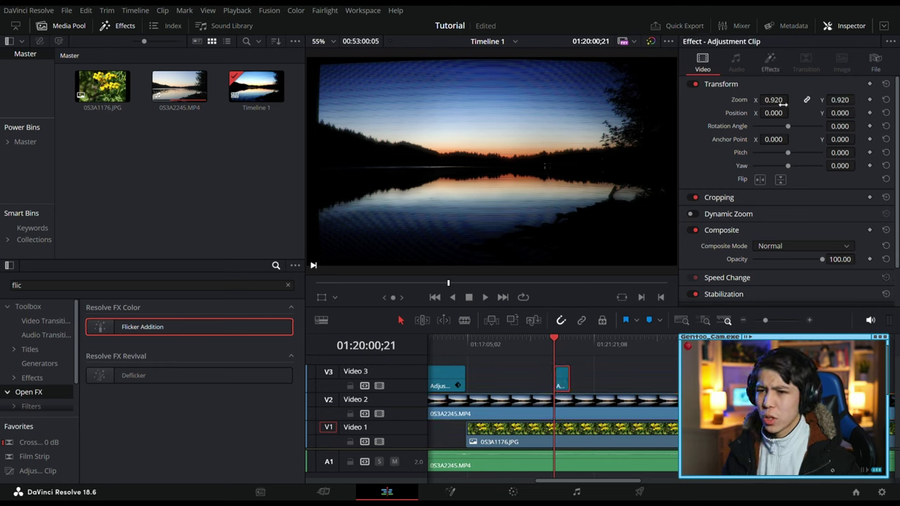
{"action": "left_click_drag", "start_coordinate": [774, 99], "coordinate": [743, 100]}
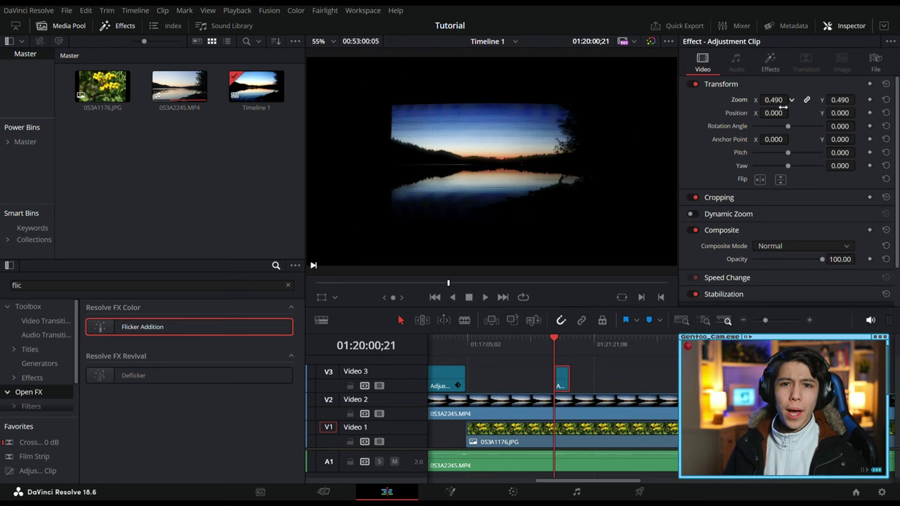
{"action": "key", "text": "ctrl+z"}
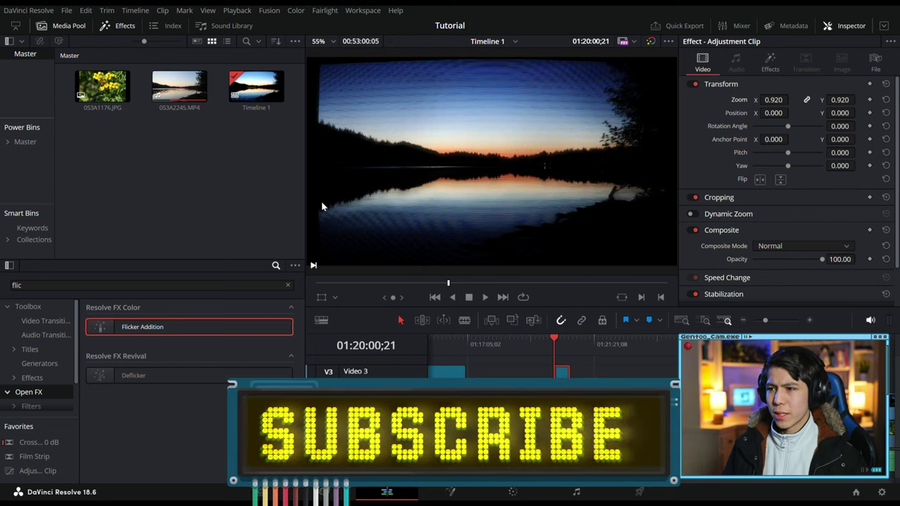
{"action": "left_click_drag", "start_coordinate": [780, 101], "coordinate": [730, 101]}
{"action": "key", "text": "ctrl+z"}
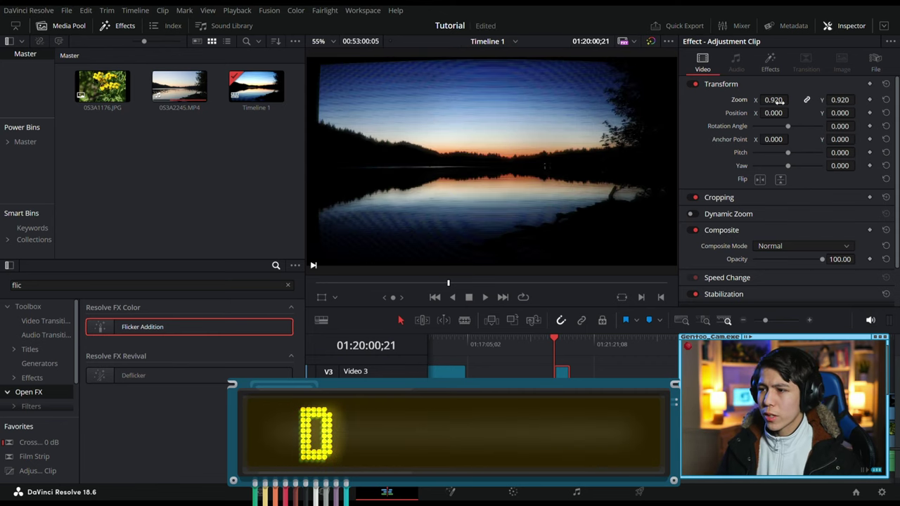
Step: Copy the adjustment clip and paste only its zoom and plugin attributes onto the 0S3A2245.MP4 clip on Video 2
{"action": "left_click", "coordinate": [770, 69]}
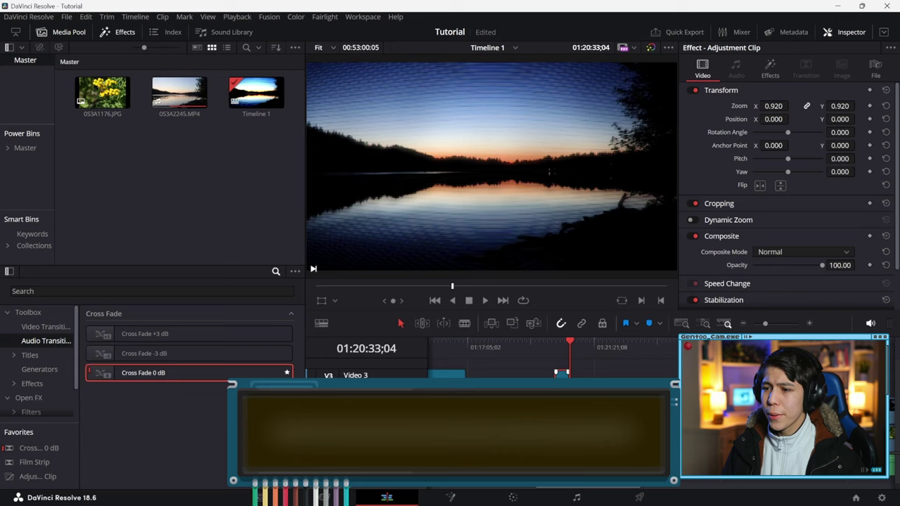
{"action": "right_click", "coordinate": [560, 385]}
{"action": "left_click", "coordinate": [602, 203]}
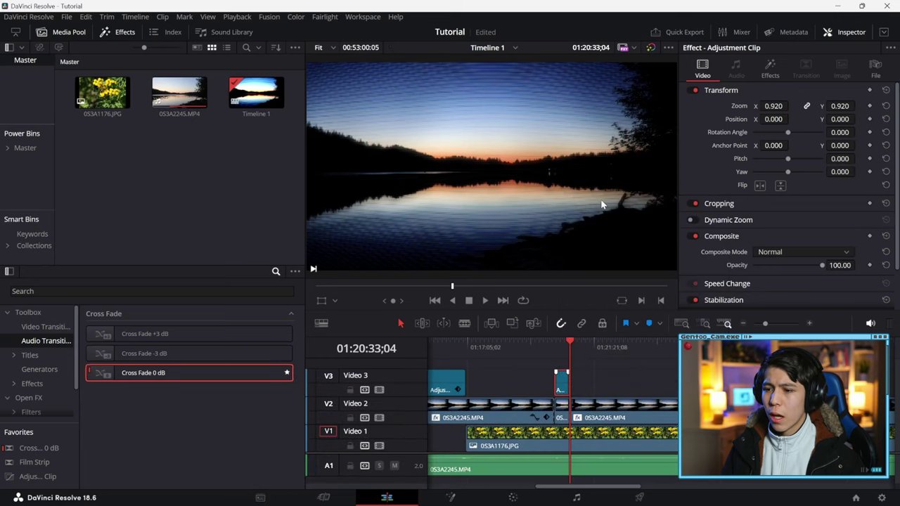
{"action": "left_click", "coordinate": [510, 412]}
{"action": "right_click", "coordinate": [510, 411]}
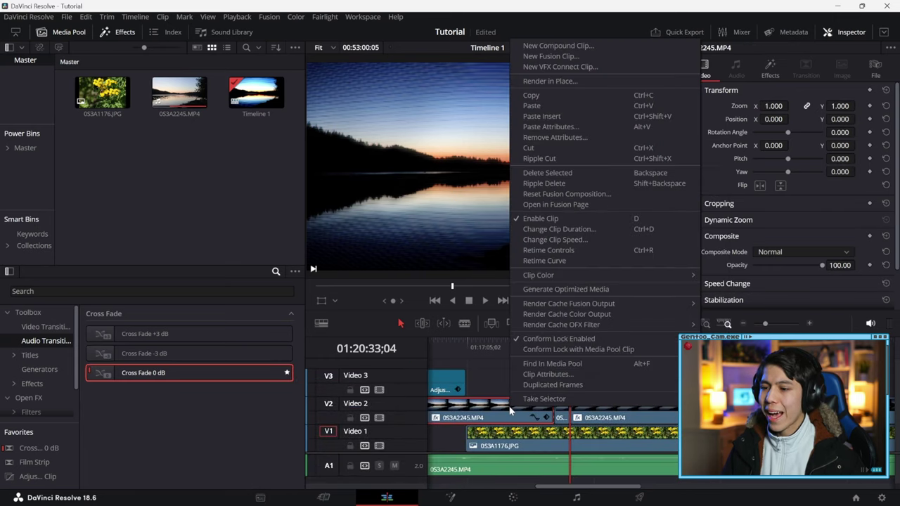
{"action": "left_click", "coordinate": [546, 128]}
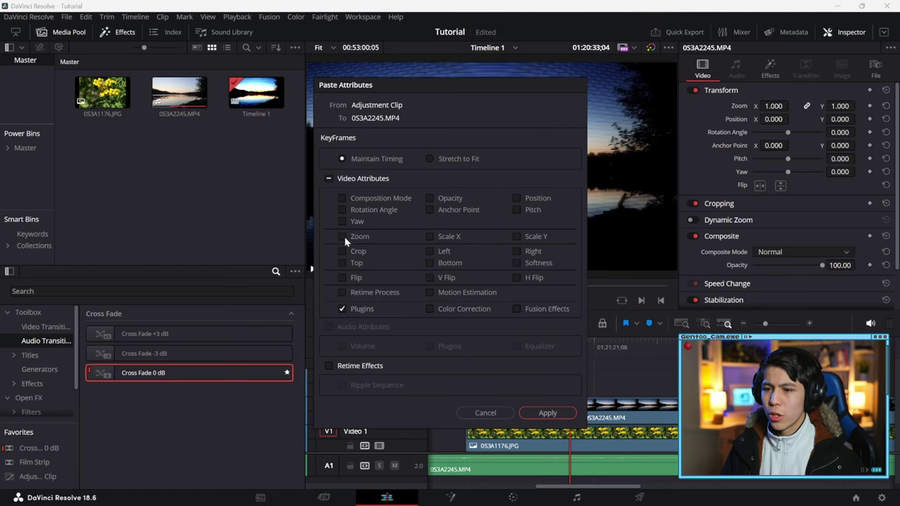
{"action": "left_click", "coordinate": [548, 413]}
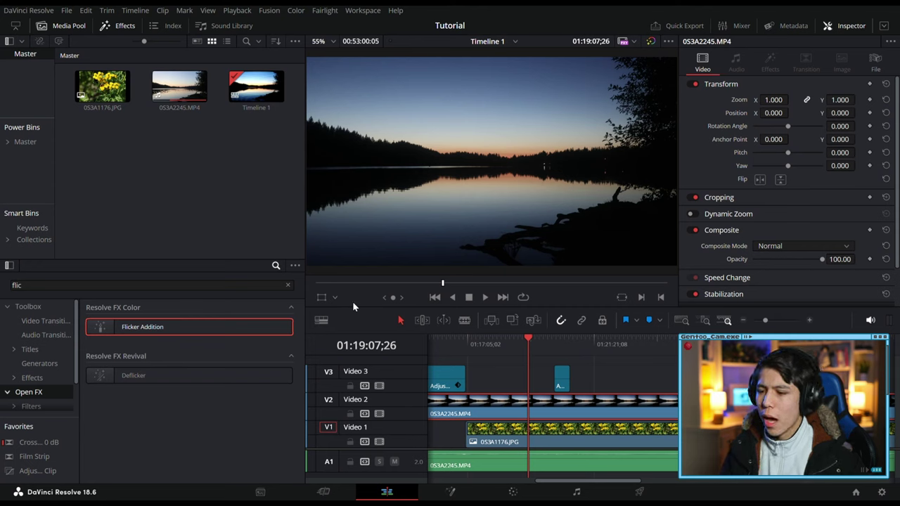
{"action": "key", "text": "ctrl+z"}
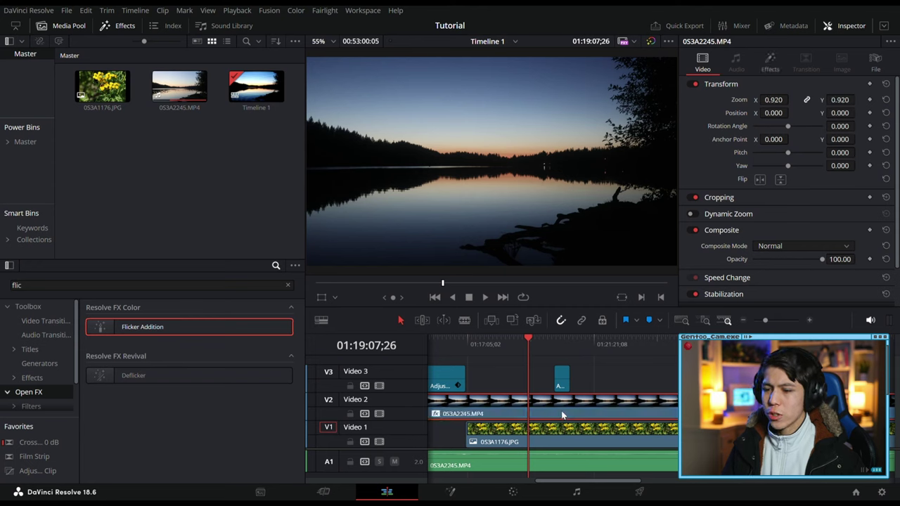
{"action": "mouse_move", "coordinate": [528, 342]}
{"action": "left_mouse_down"}
{"action": "mouse_move", "coordinate": [516, 341]}
{"action": "mouse_move", "coordinate": [529, 340]}
{"action": "left_mouse_up"}
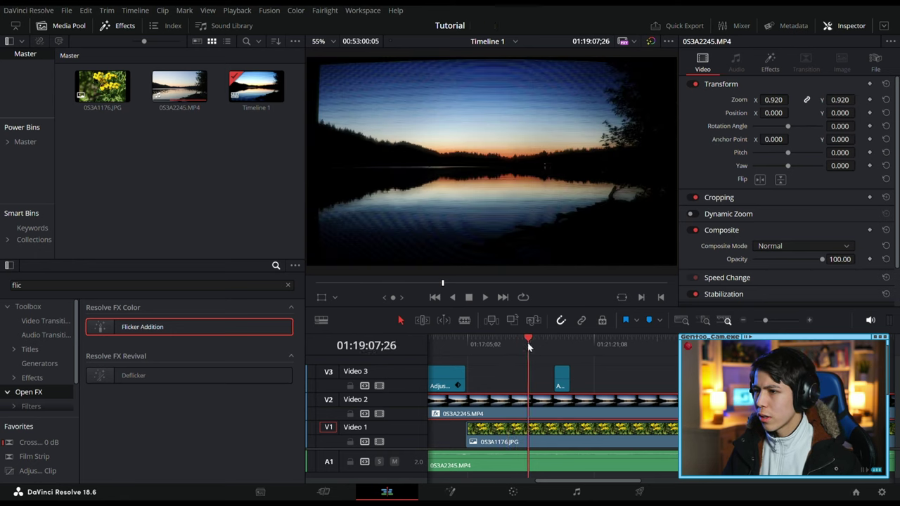
Step: Disable Use Alpha in the Light Rays effect of the 0S3A2245.MP4 clip on Video 2
{"action": "left_click", "coordinate": [770, 62]}
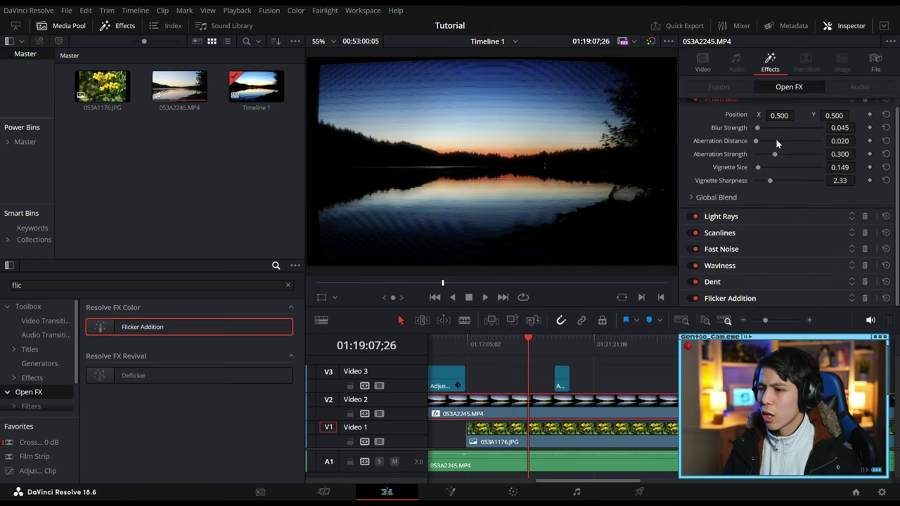
{"action": "left_click", "coordinate": [739, 220]}
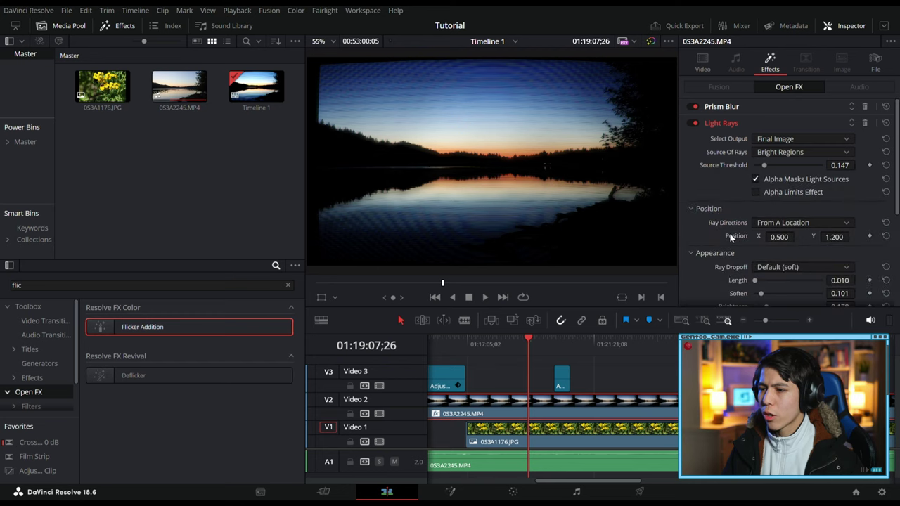
{"action": "scroll", "coordinate": [749, 243], "scroll_direction": "down", "scroll_amount": 3}
{"action": "scroll", "coordinate": [738, 267], "scroll_direction": "down", "scroll_amount": 2}
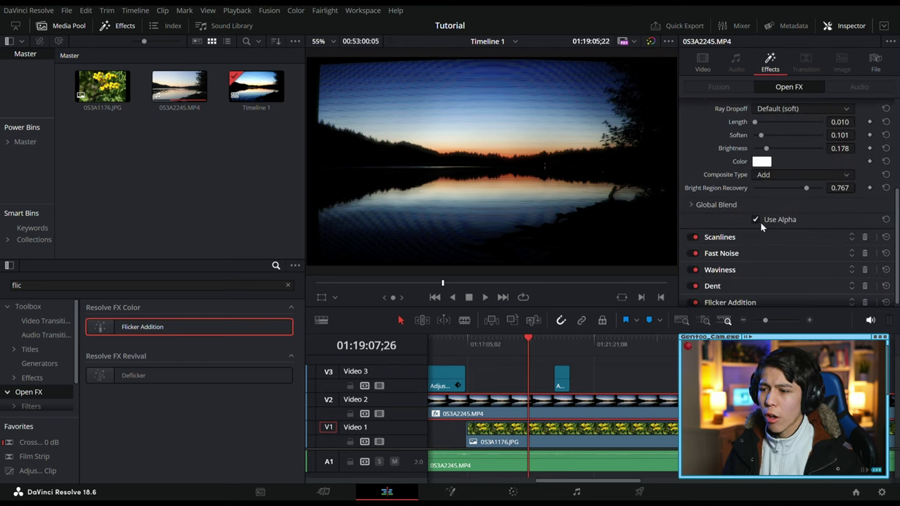
{"action": "left_click", "coordinate": [756, 219]}
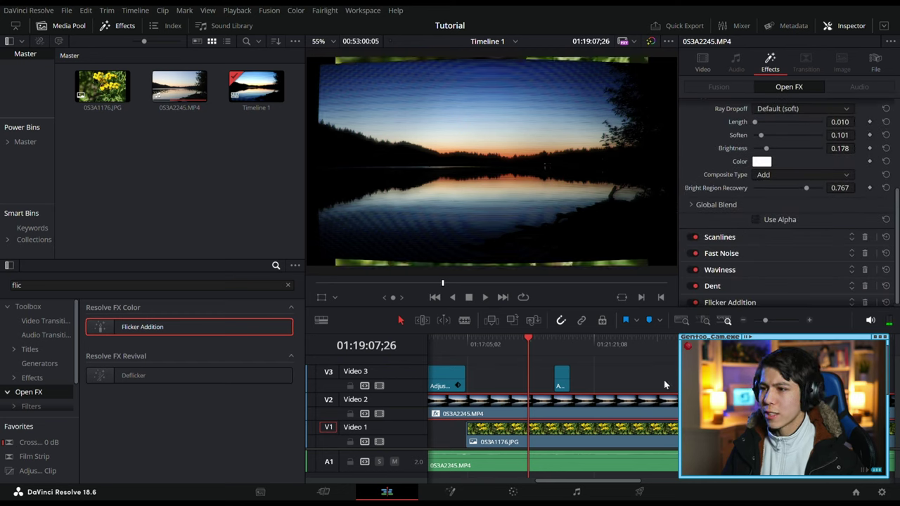
Step: Scale the 0S3A2245.MP4 clip down to a transform zoom of 0.88
{"action": "left_click", "coordinate": [706, 67]}
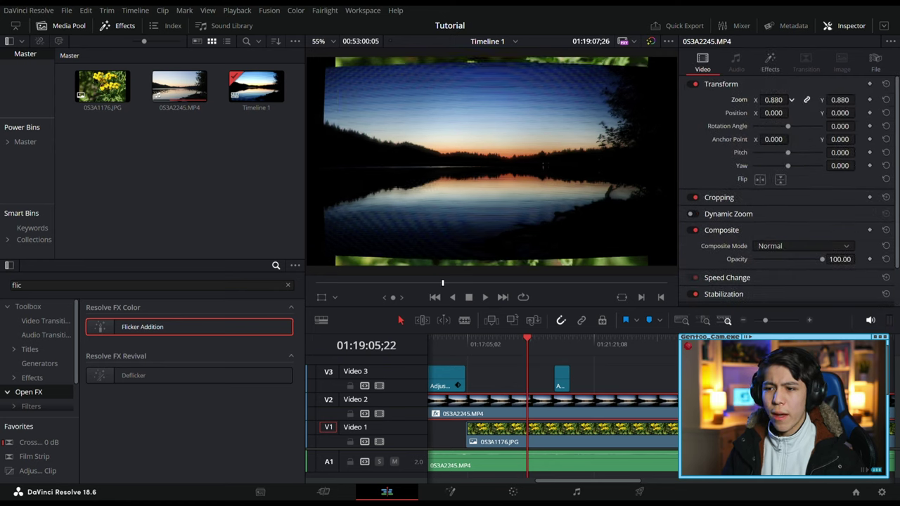